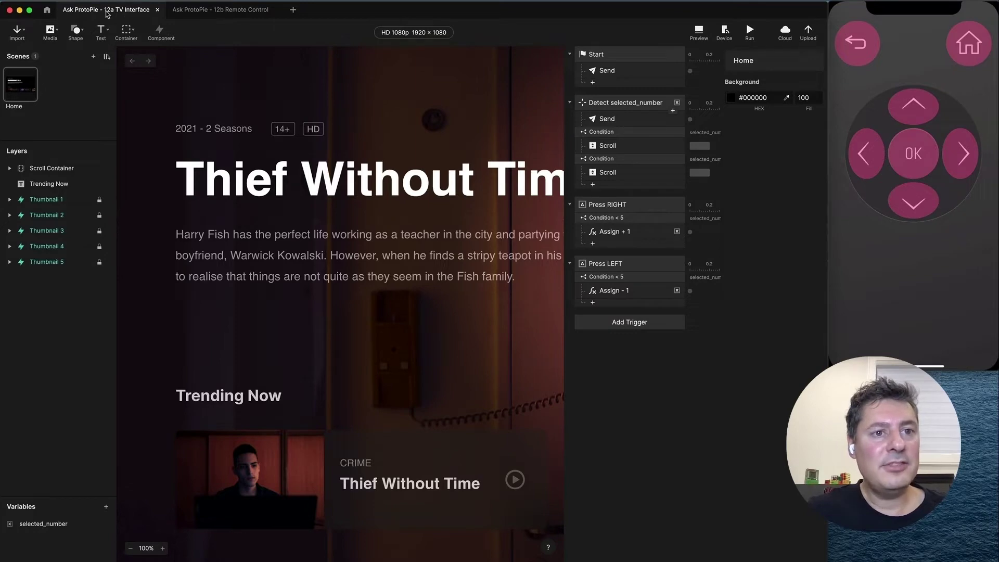
- Glance at the Remote Control pie and scroll through the TV controller tutorial article
{"action": "left_click", "coordinate": [210, 14]}
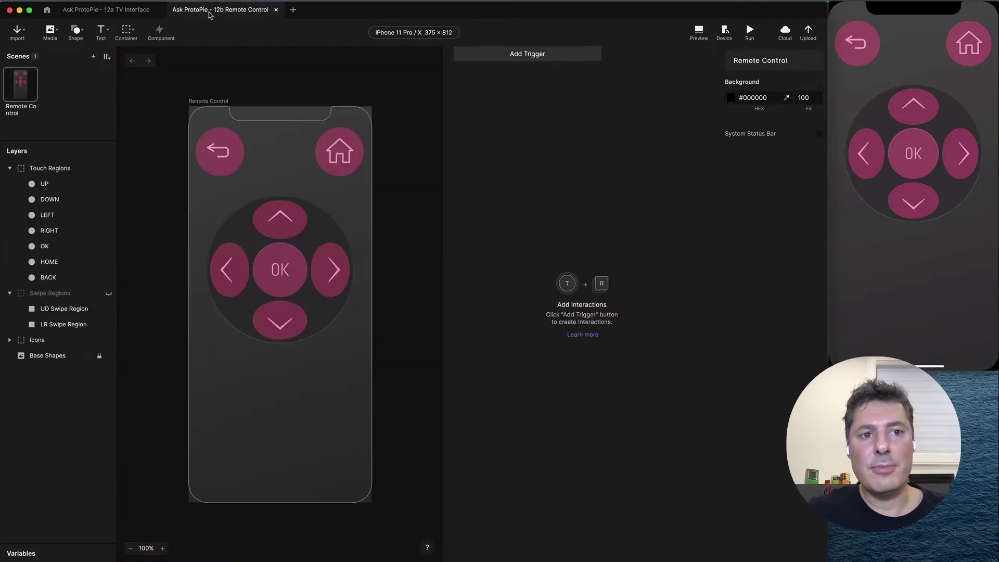
{"action": "left_click", "coordinate": [120, 12]}
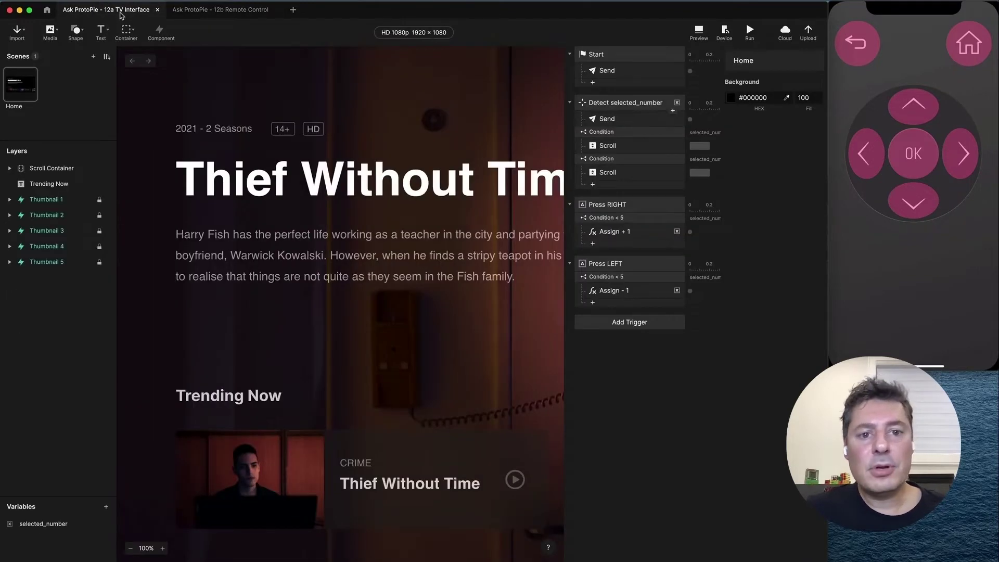
{"action": "key", "text": "super+Tab"}
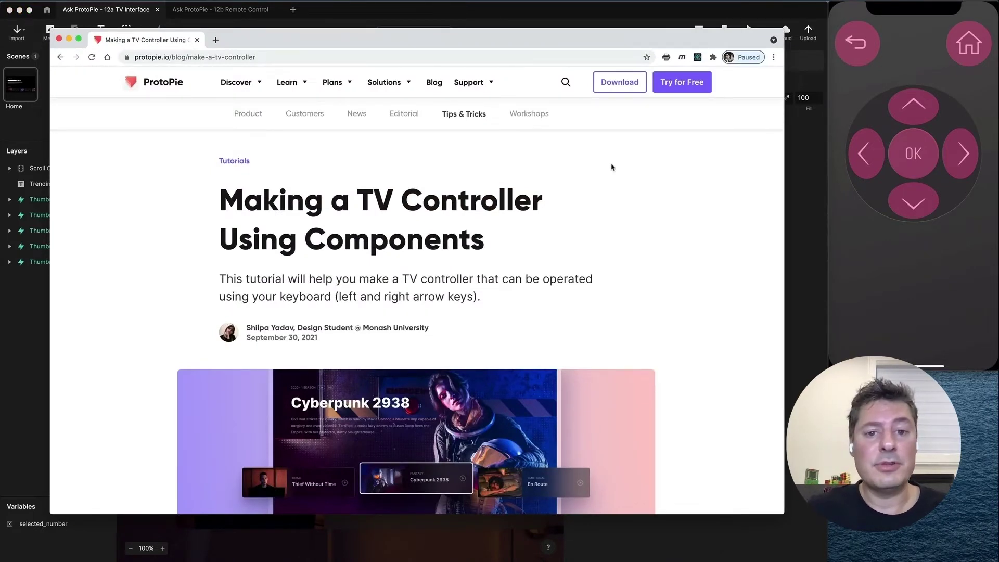
{"action": "scroll", "coordinate": [611, 167], "scroll_direction": "down", "scroll_amount": 7}
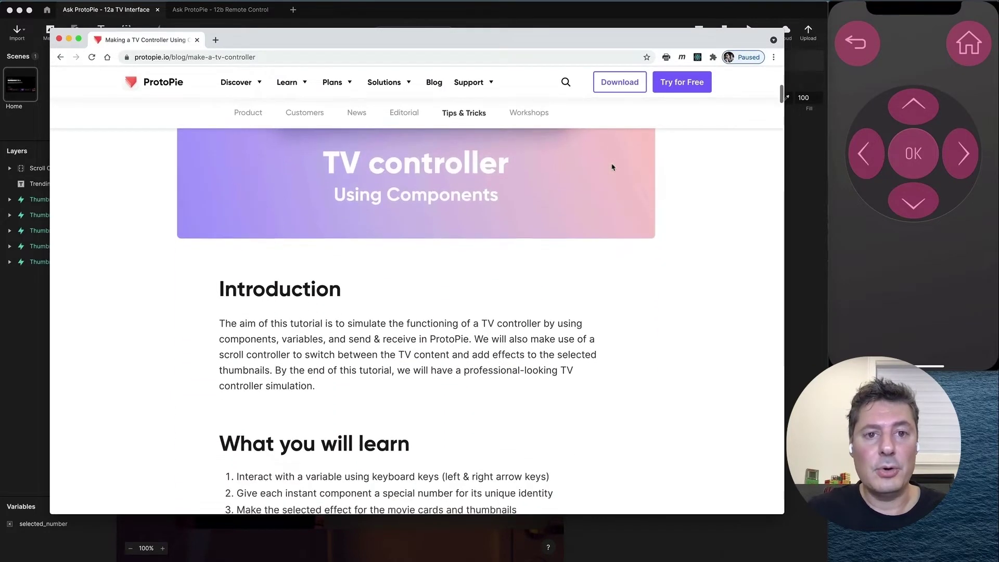
{"action": "scroll", "coordinate": [613, 165], "scroll_direction": "up", "scroll_amount": 5}
{"action": "left_click", "coordinate": [383, 16]}
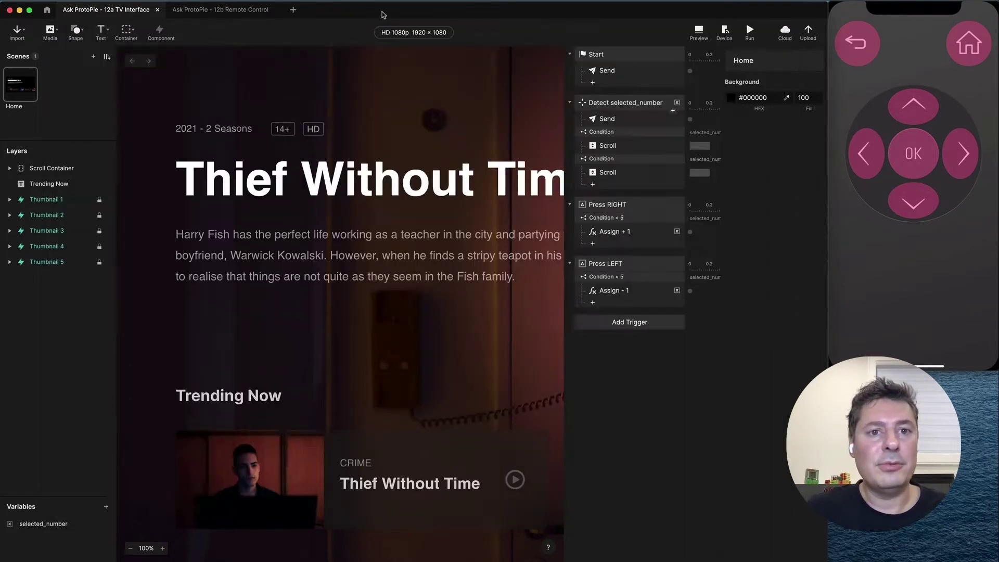
- Preview the TV pie, moving focus right to One Spindle and back to Thief Without Time
{"action": "left_click", "coordinate": [699, 33]}
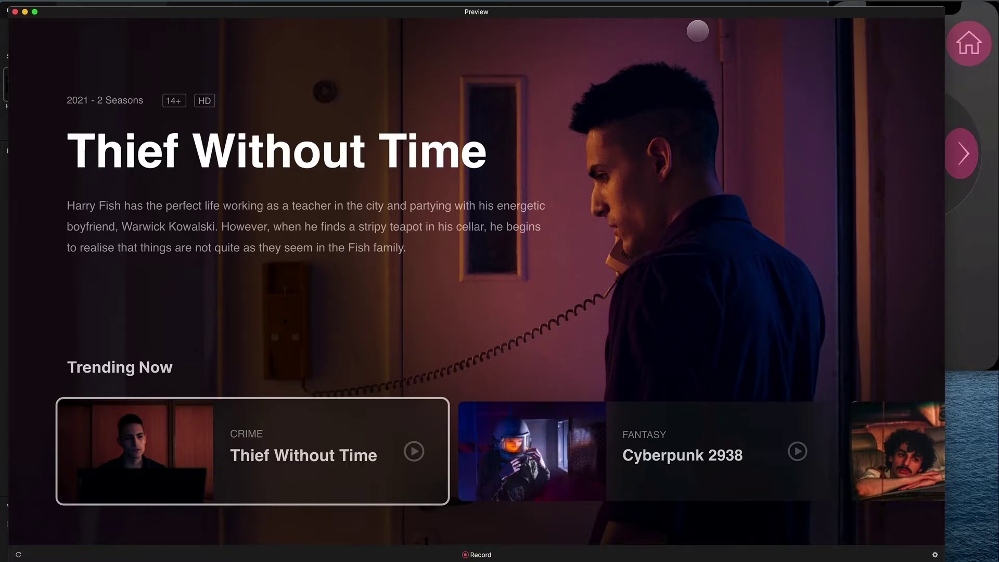
{"action": "key", "text": "Right"}
{"action": "key", "text": "Right"}
{"action": "key", "text": "Right"}
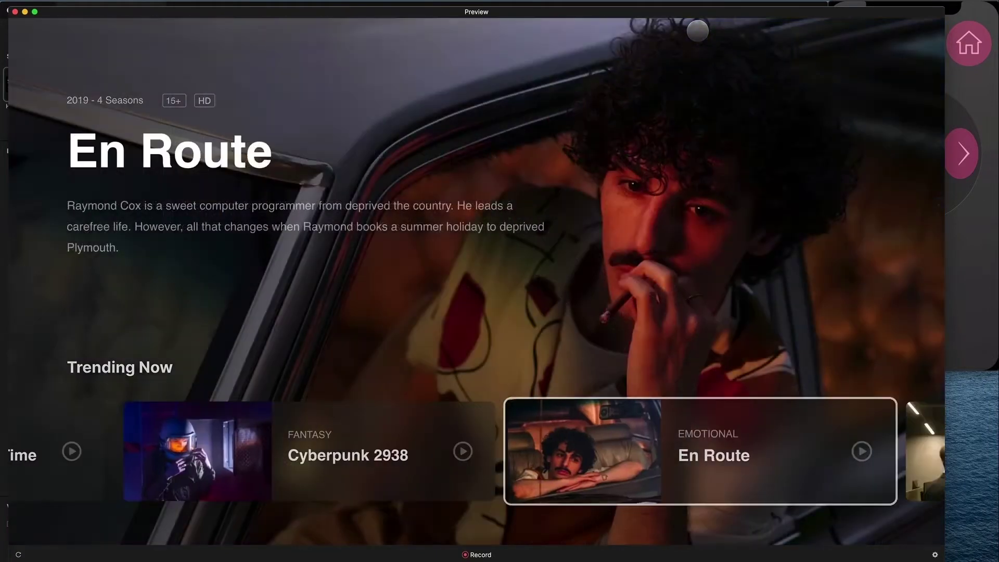
{"action": "key", "text": "Right"}
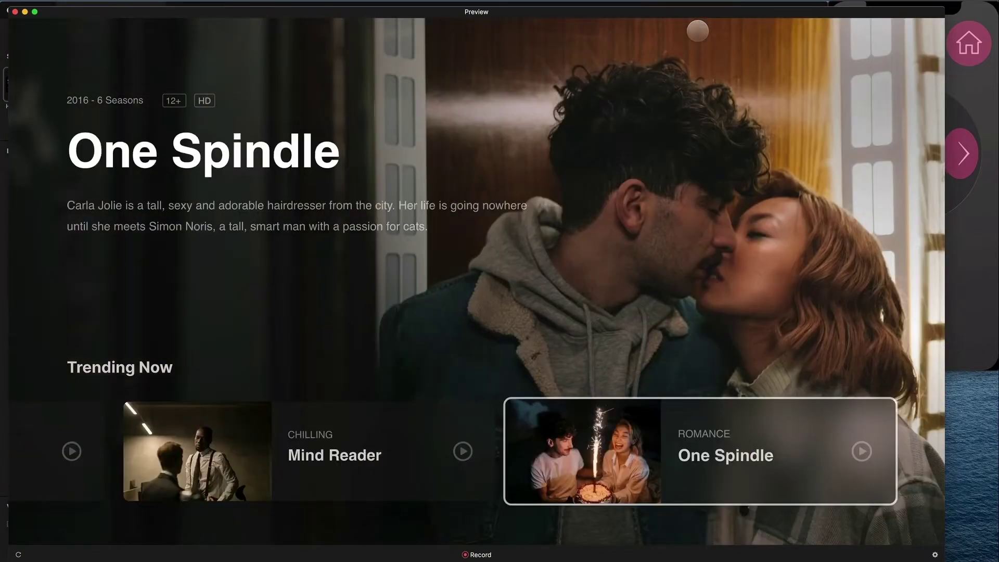
{"action": "key", "text": "Left"}
{"action": "key", "text": "Left"}
{"action": "key", "text": "Left"}
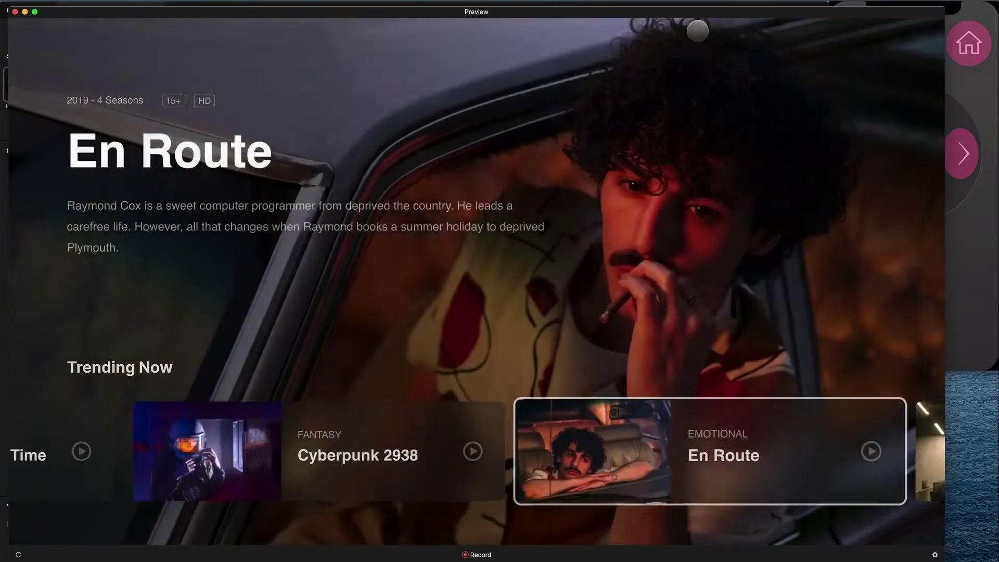
{"action": "key", "text": "Left"}
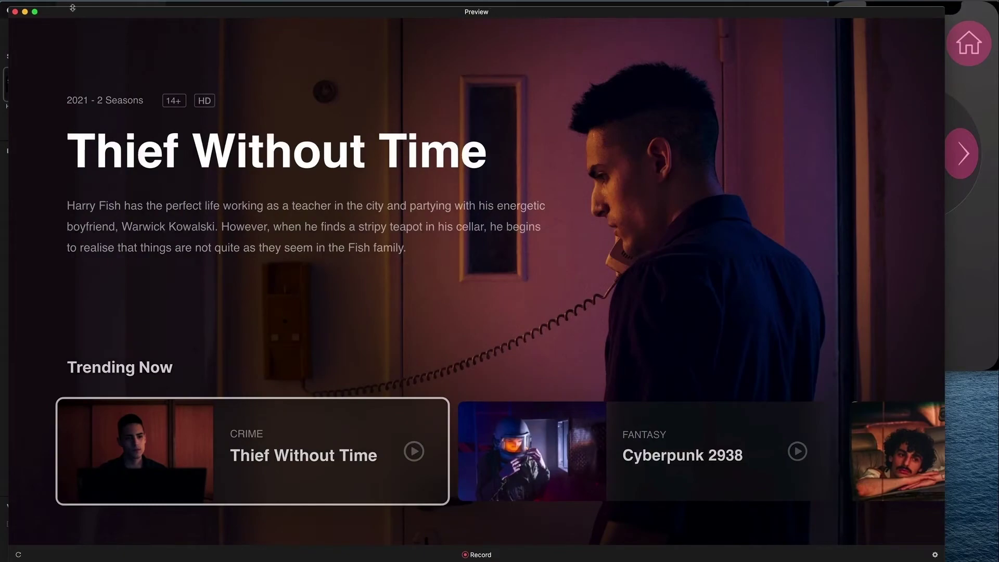
{"action": "left_click", "coordinate": [15, 13]}
{"action": "left_click", "coordinate": [241, 11]}
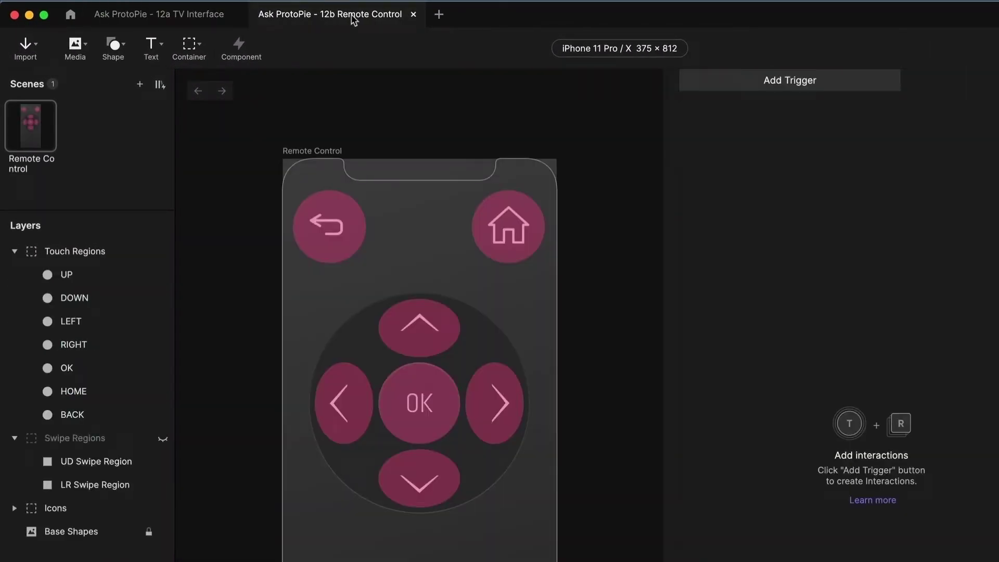
{"action": "left_click", "coordinate": [504, 394]}
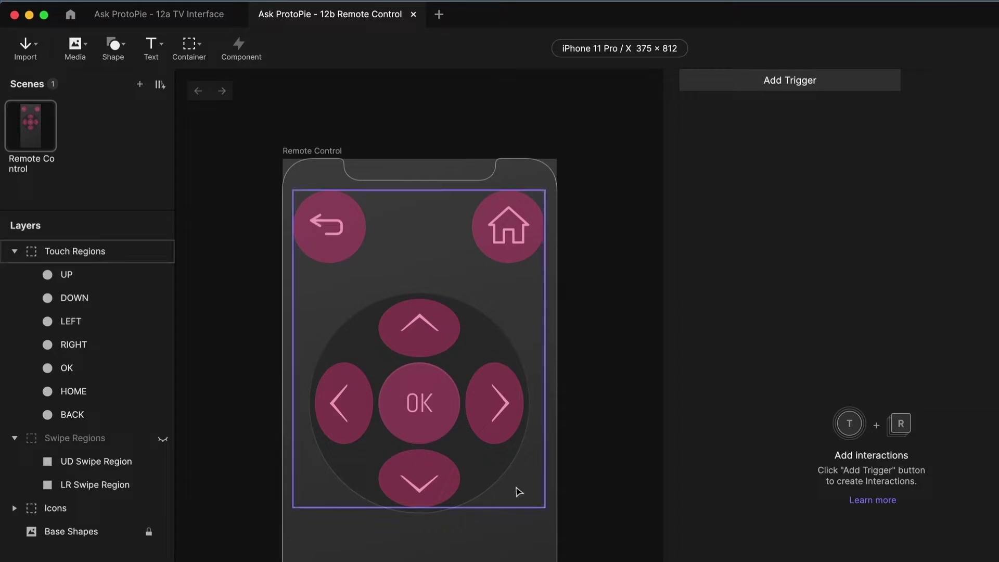
{"action": "left_click", "coordinate": [543, 459]}
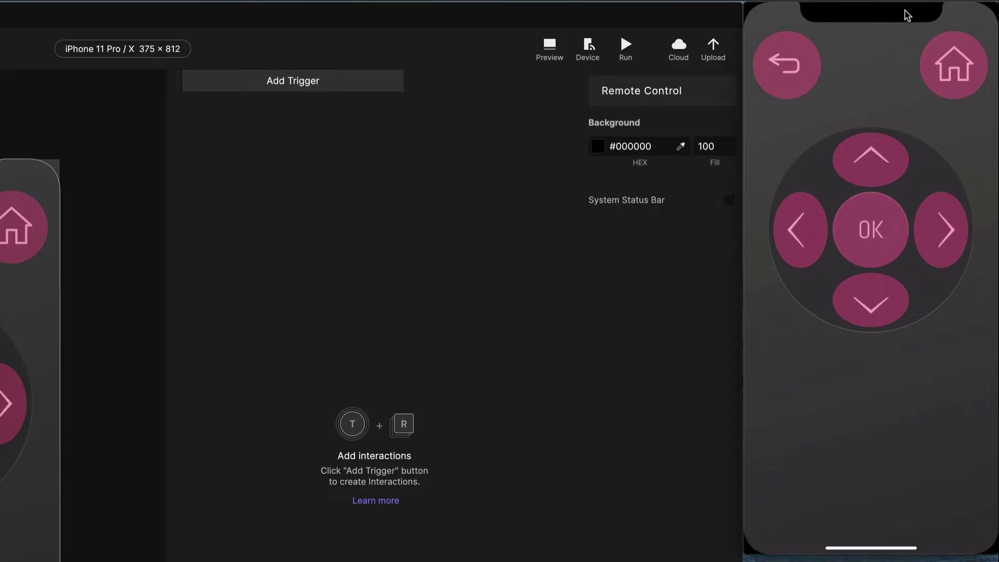
{"action": "mouse_move", "coordinate": [876, 163]}
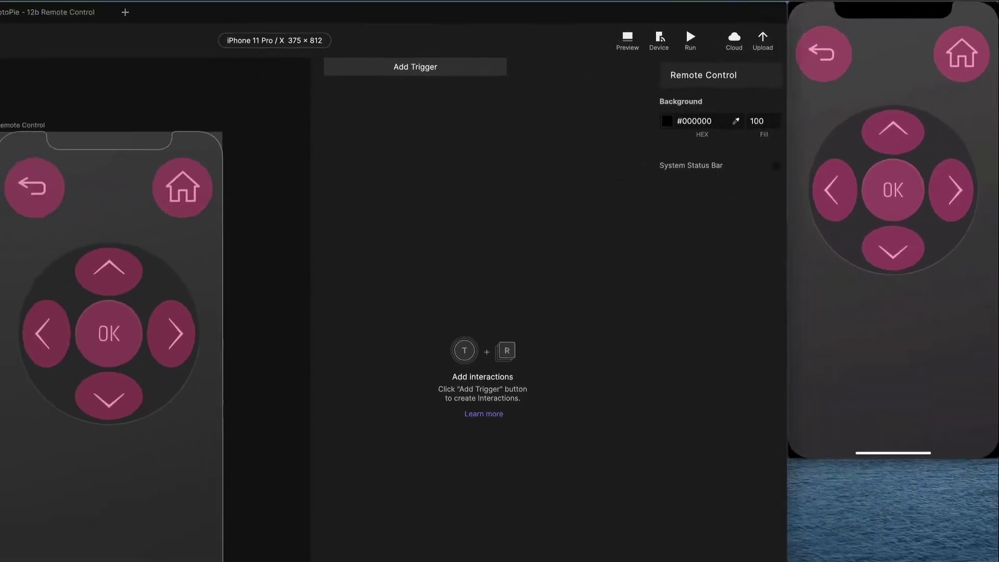
{"action": "left_click", "coordinate": [104, 10]}
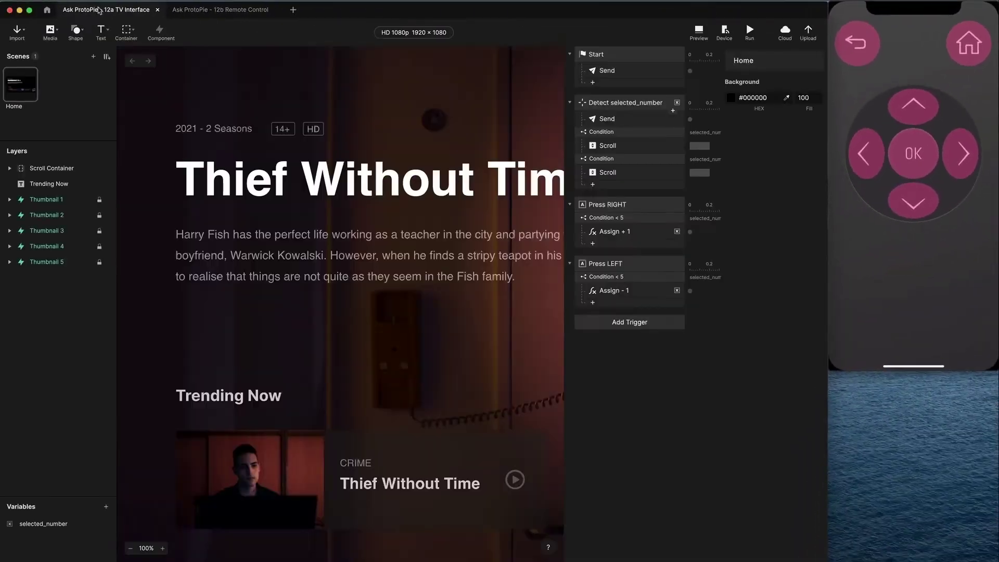
{"action": "left_click", "coordinate": [200, 12]}
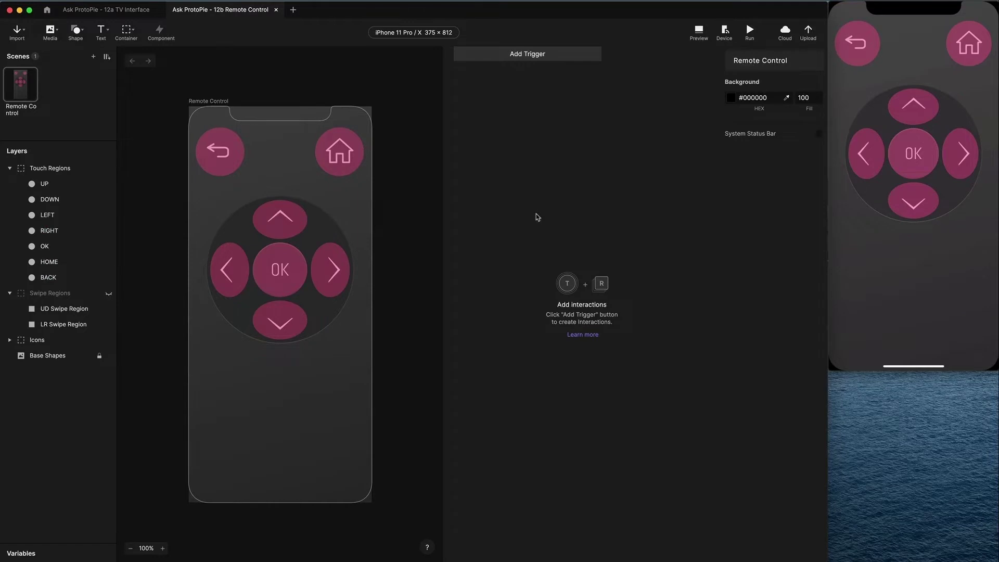
{"action": "left_click", "coordinate": [103, 14]}
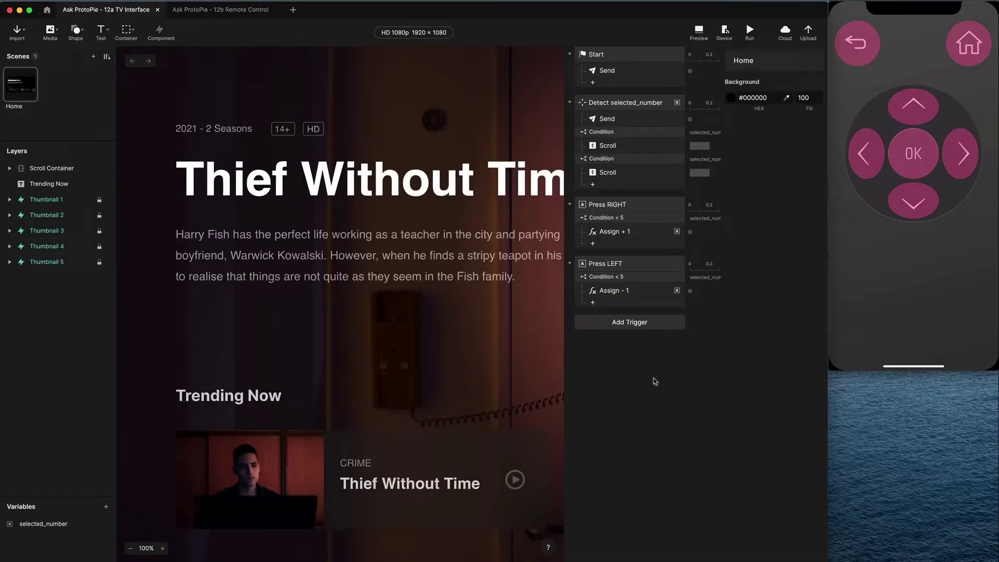
{"action": "left_click", "coordinate": [232, 12]}
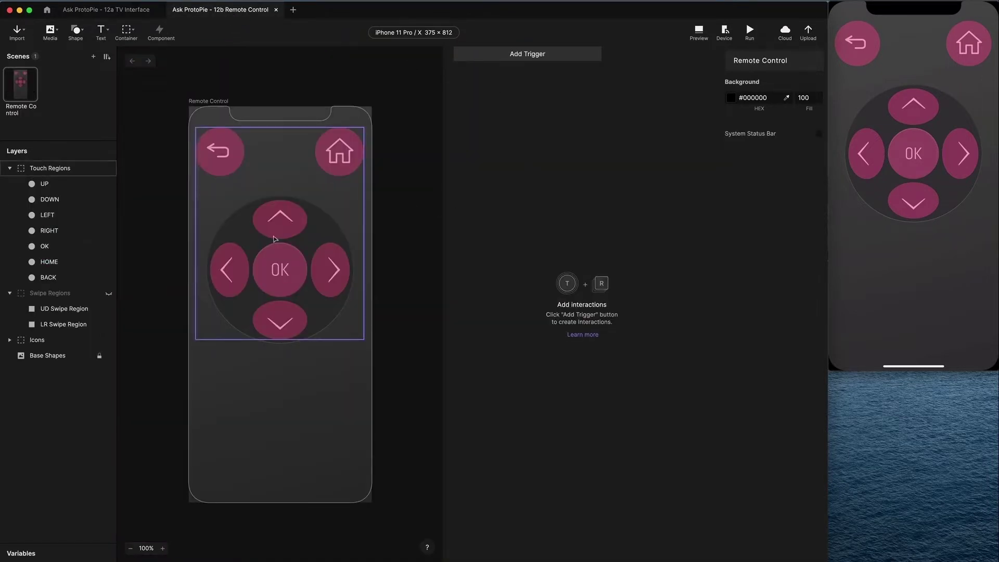
{"action": "left_click", "coordinate": [110, 170]}
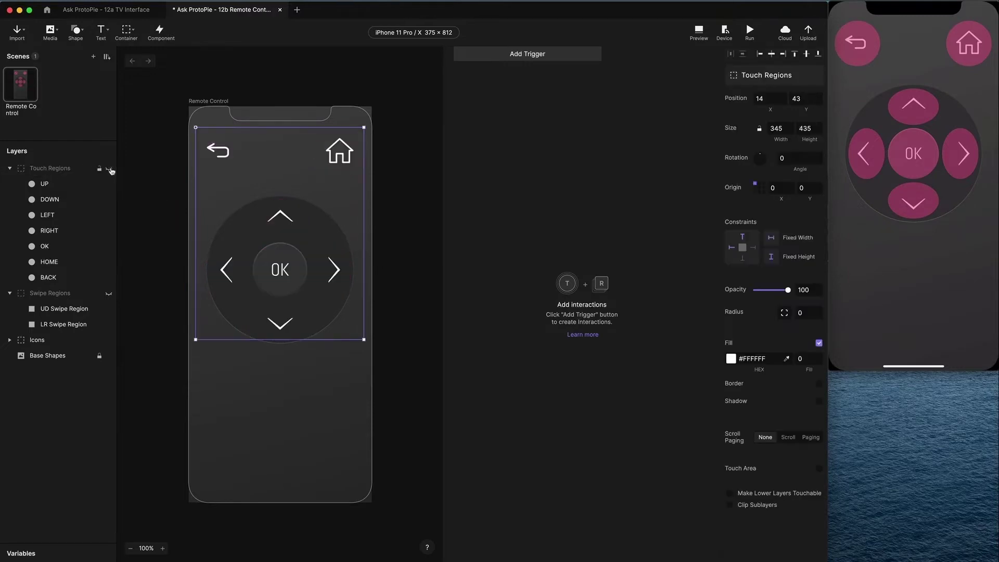
{"action": "left_click", "coordinate": [350, 390]}
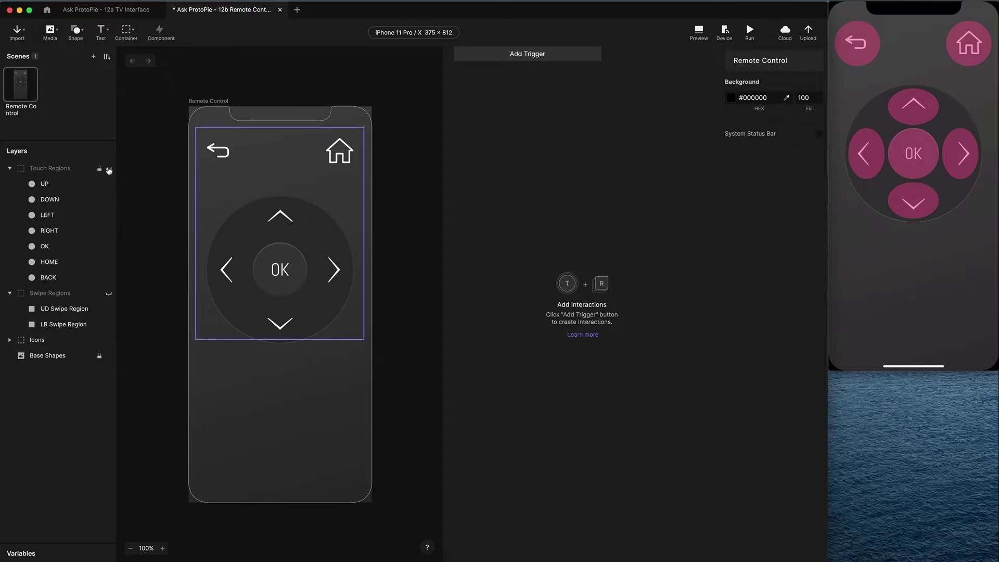
{"action": "left_click", "coordinate": [108, 170]}
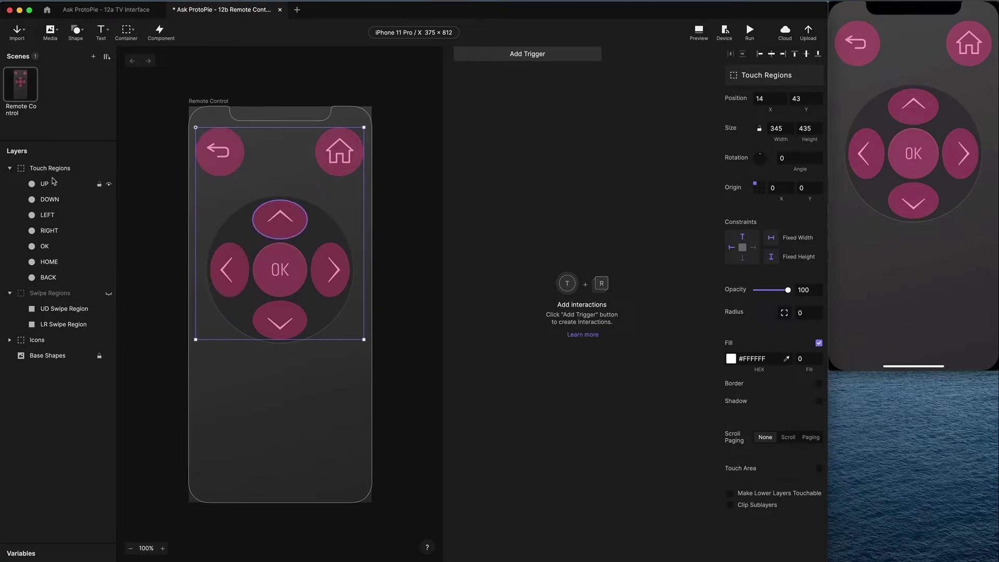
- Select the UP through BACK touch regions, test their opacity, and turn off their Fill
{"action": "left_click", "coordinate": [57, 186]}
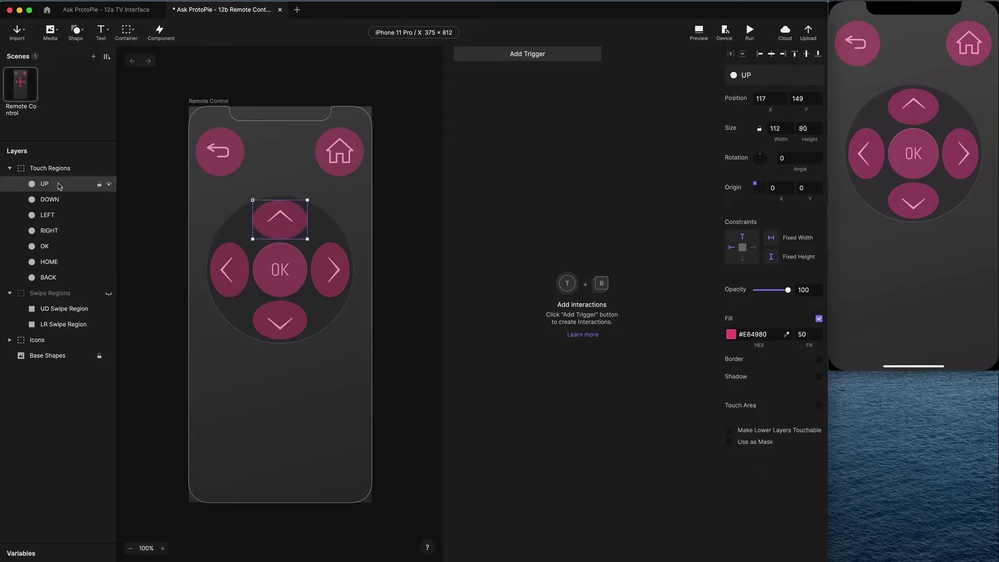
{"action": "left_click", "coordinate": [67, 279], "text": "shift"}
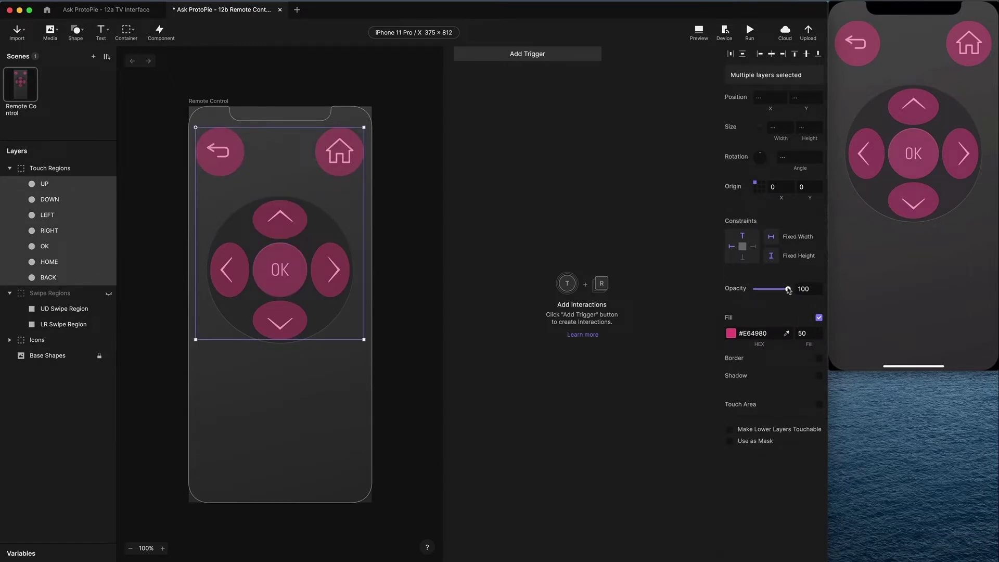
{"action": "left_click_drag", "start_coordinate": [791, 292], "coordinate": [738, 292]}
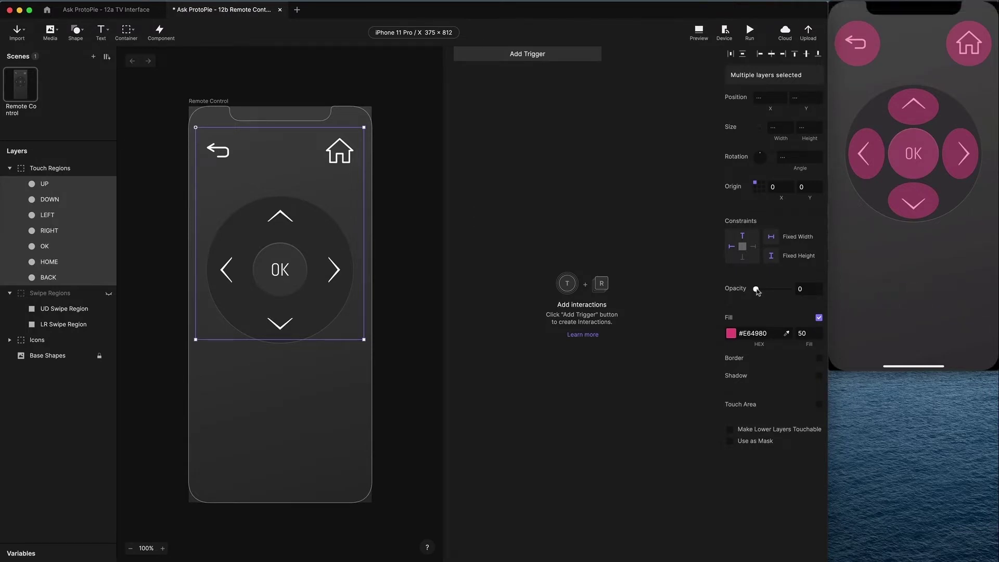
{"action": "left_click_drag", "start_coordinate": [756, 289], "coordinate": [788, 290]}
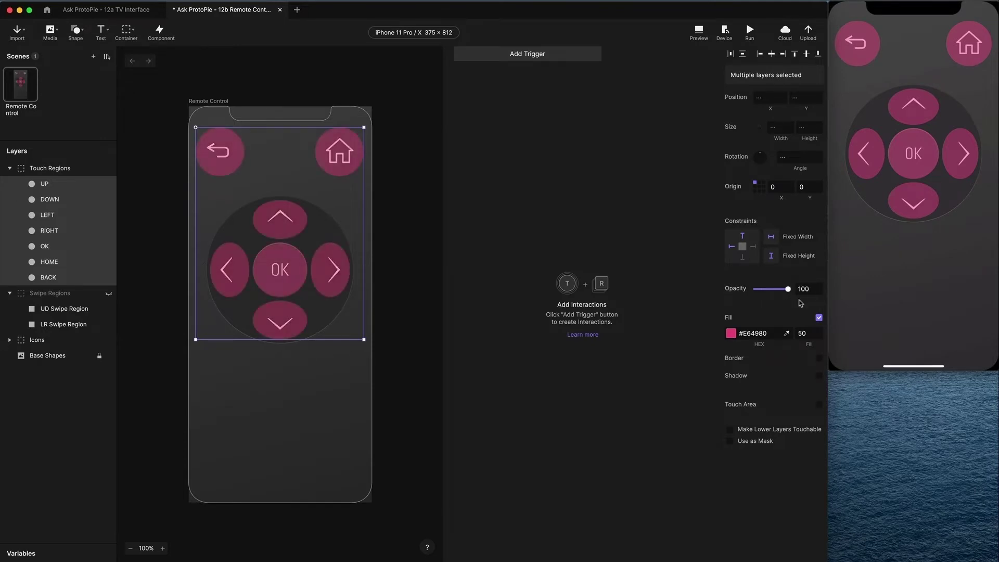
{"action": "left_click", "coordinate": [819, 318]}
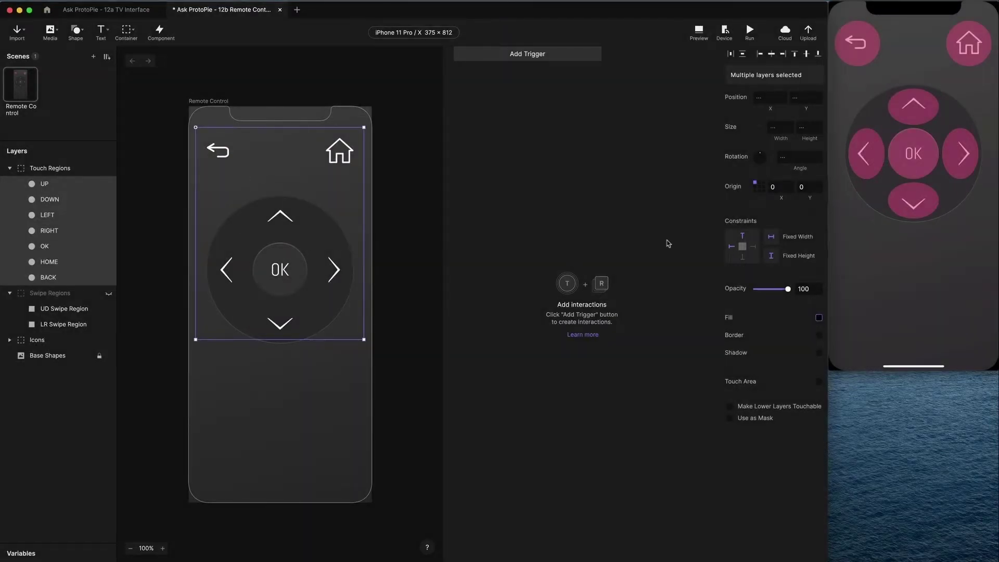
{"action": "left_click", "coordinate": [50, 233]}
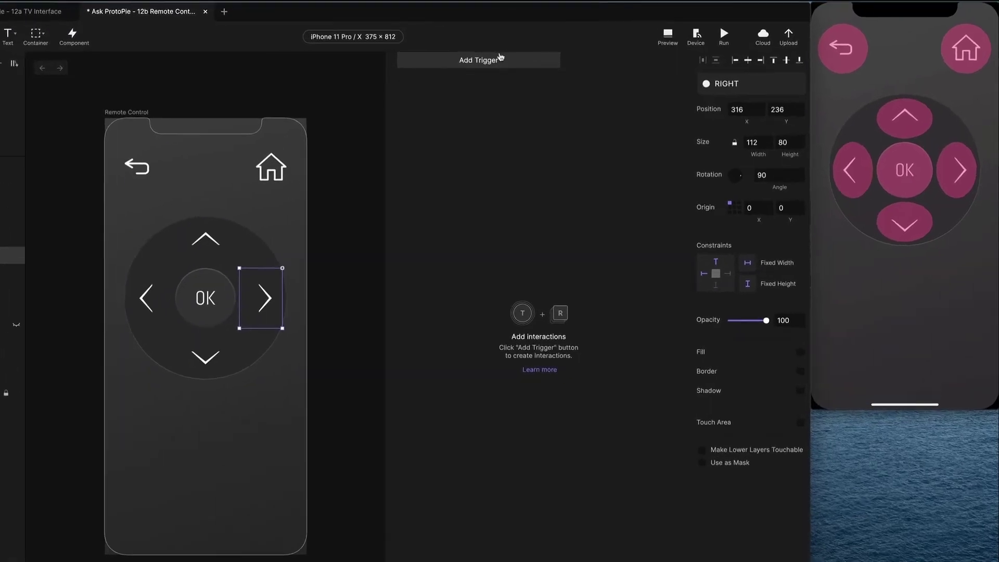
- Add a Tap trigger on the RIGHT layer, rename it 'Tap Right', and give it a Send response
{"action": "left_click", "coordinate": [546, 56]}
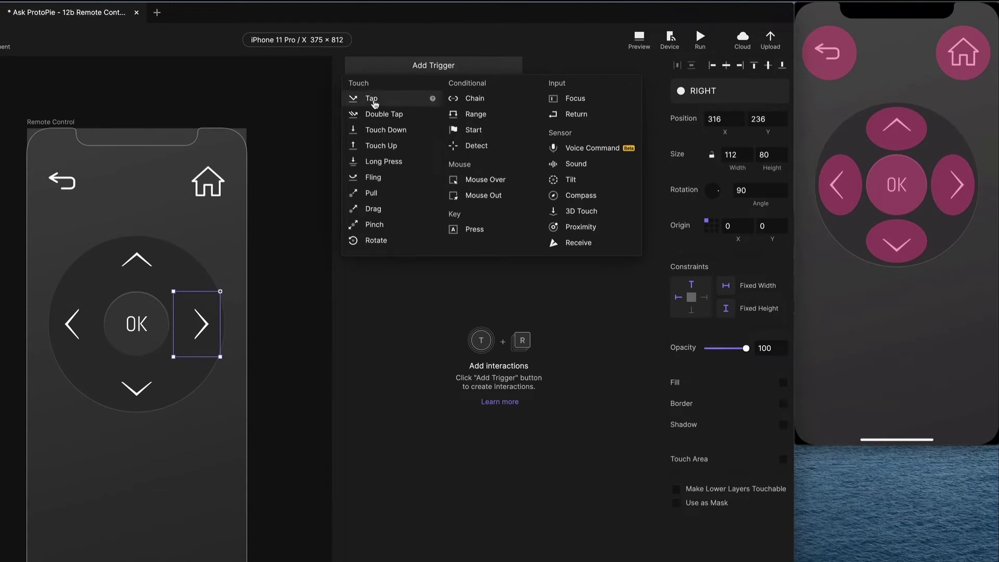
{"action": "left_click", "coordinate": [371, 98]}
{"action": "left_click", "coordinate": [750, 94]}
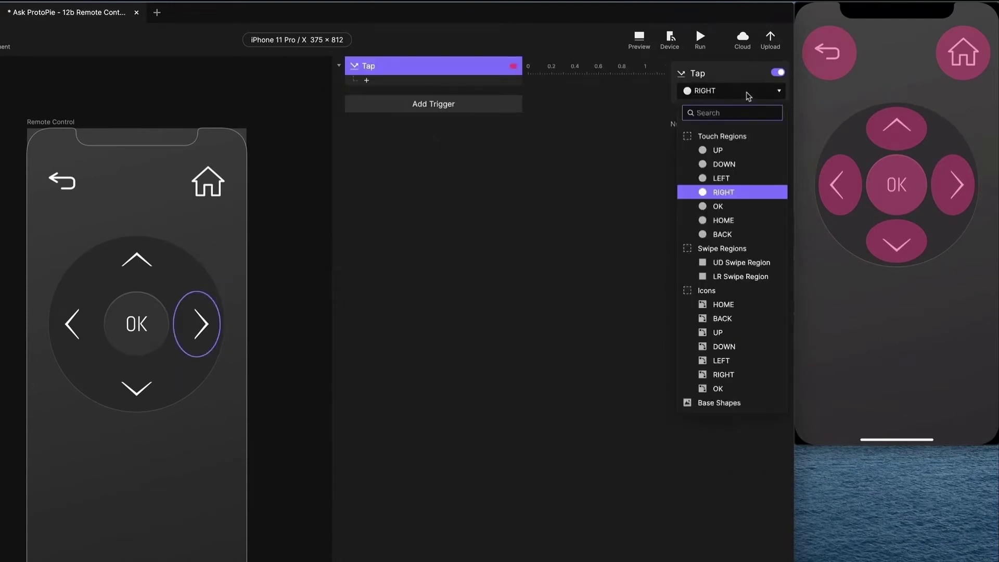
{"action": "left_click", "coordinate": [363, 67]}
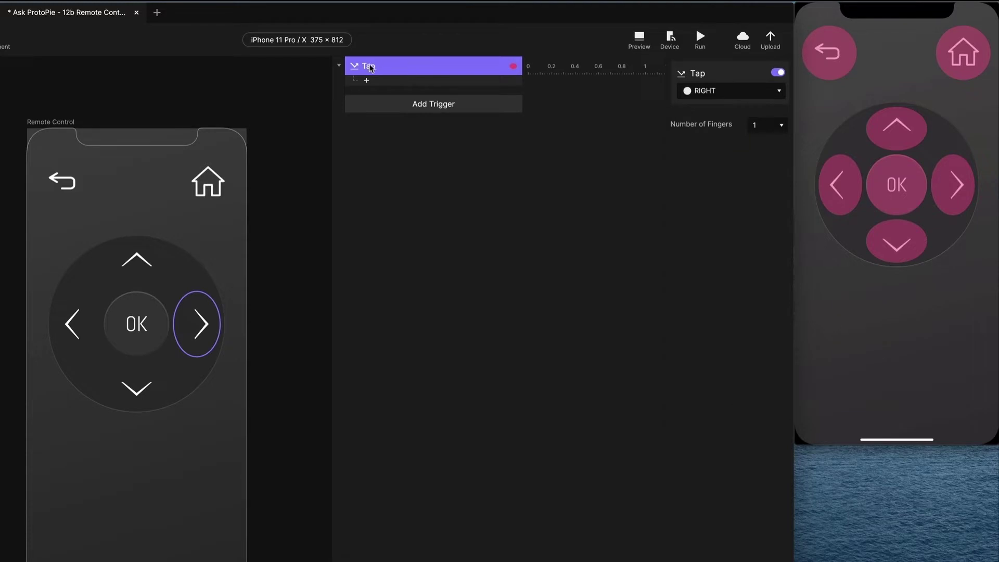
{"action": "double_click", "coordinate": [415, 67]}
{"action": "type", "text": "Right"}
{"action": "key", "text": "Return"}
{"action": "left_click", "coordinate": [406, 82]}
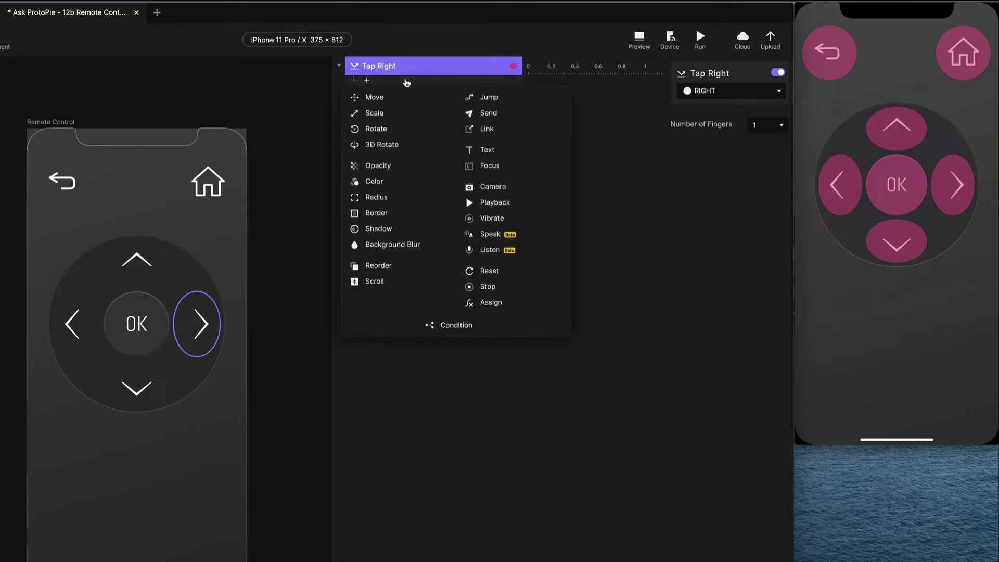
{"action": "left_click", "coordinate": [517, 116]}
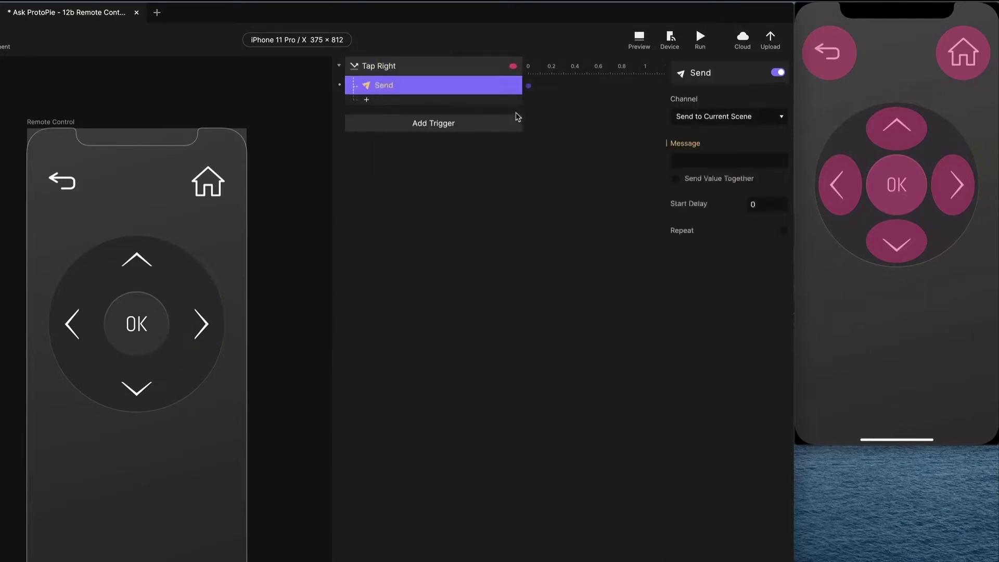
- Set the Send response's channel to ProtoPie Studio and its message to RC_RIGHT
{"action": "left_click", "coordinate": [735, 115]}
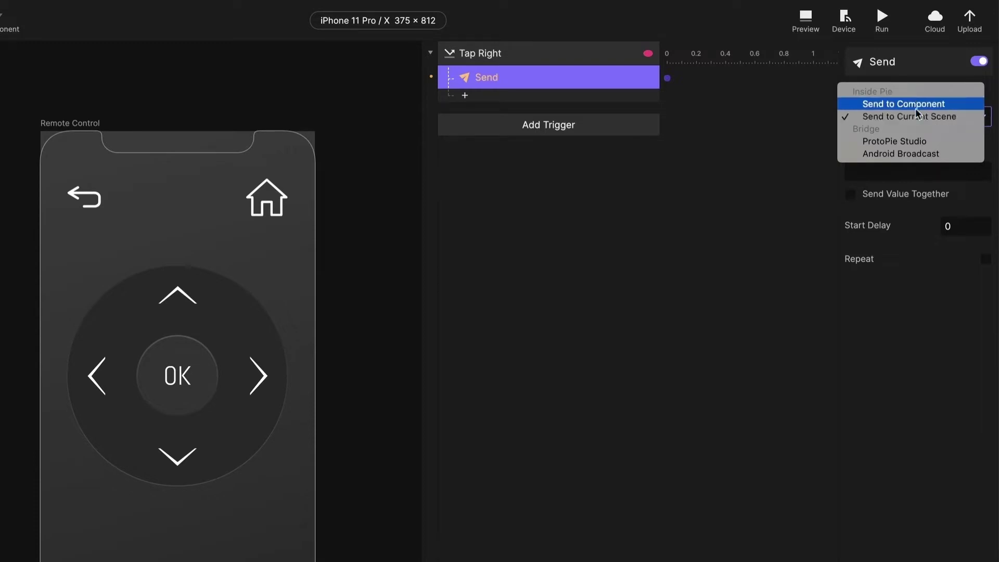
{"action": "left_click", "coordinate": [880, 141]}
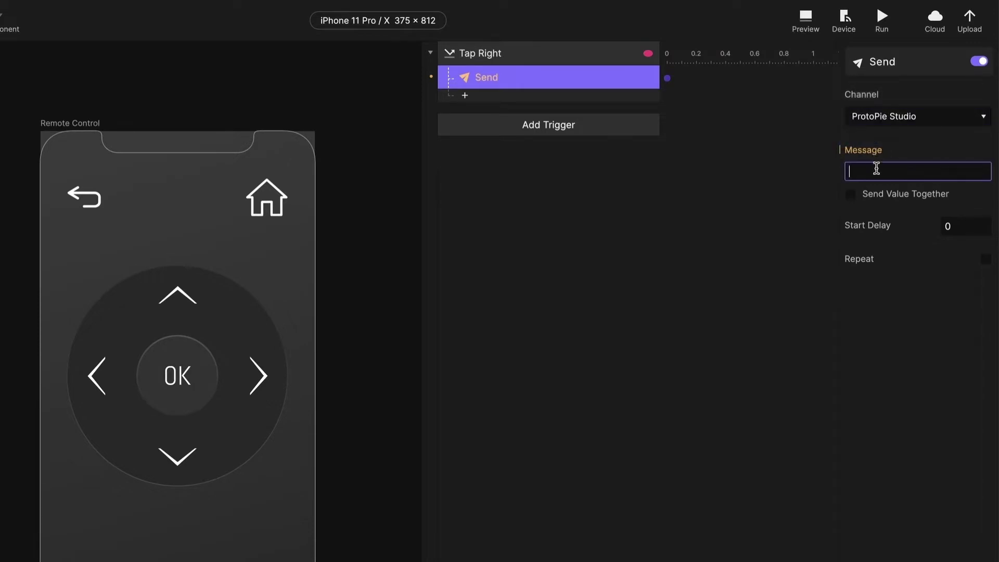
{"action": "type", "text": "RC_RIGHT"}
- In the TV Interface pie, add a Receive trigger for message RC_RIGHT on the ProtoPie Studio channel
{"action": "left_click", "coordinate": [763, 348]}
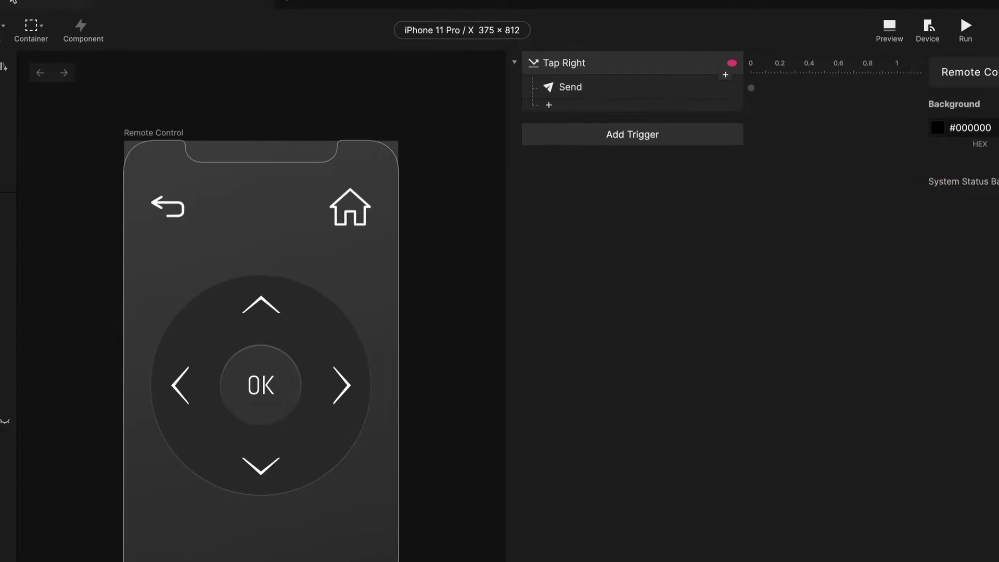
{"action": "left_click", "coordinate": [193, 25]}
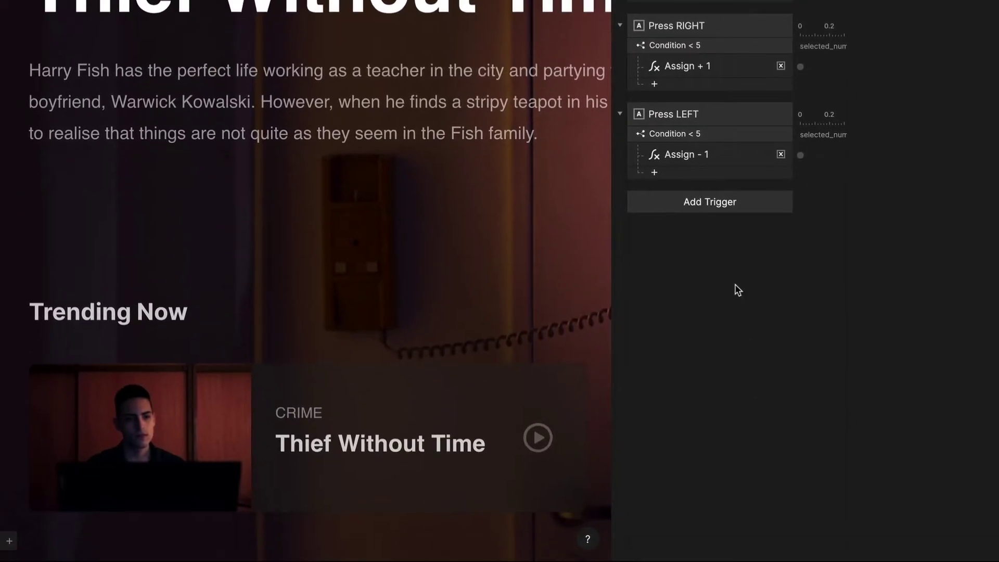
{"action": "left_click", "coordinate": [719, 204]}
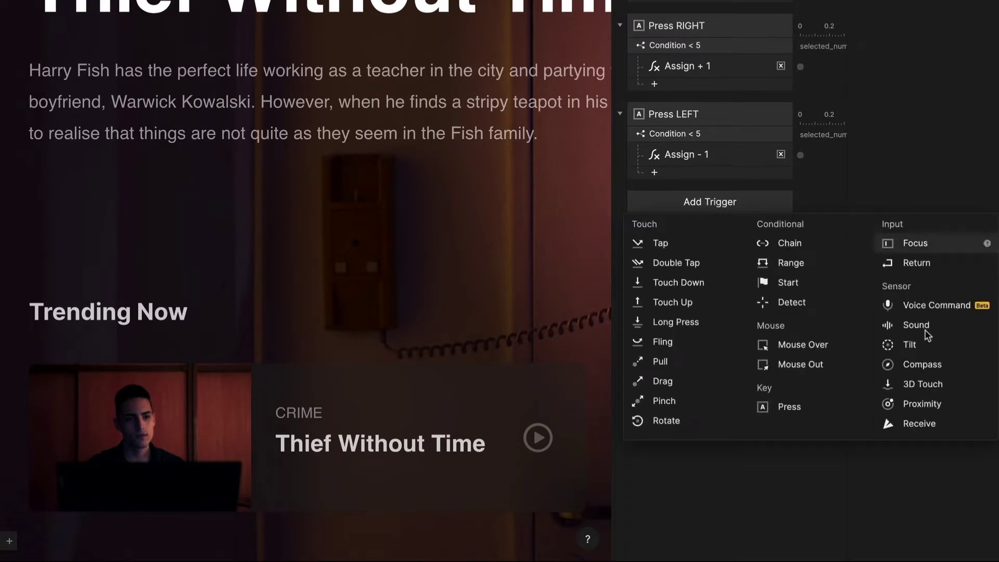
{"action": "left_click", "coordinate": [918, 425]}
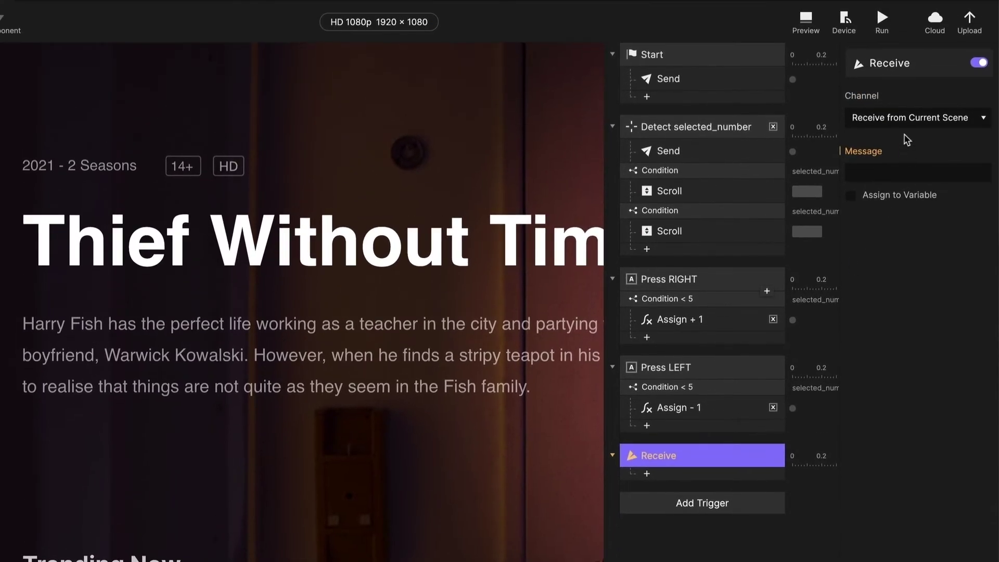
{"action": "left_click", "coordinate": [909, 119]}
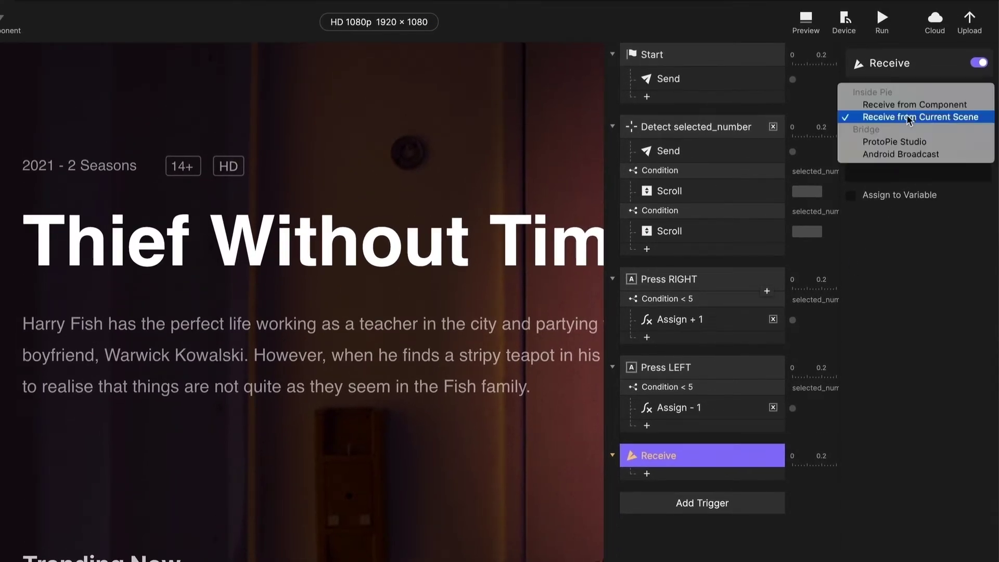
{"action": "left_click", "coordinate": [901, 139]}
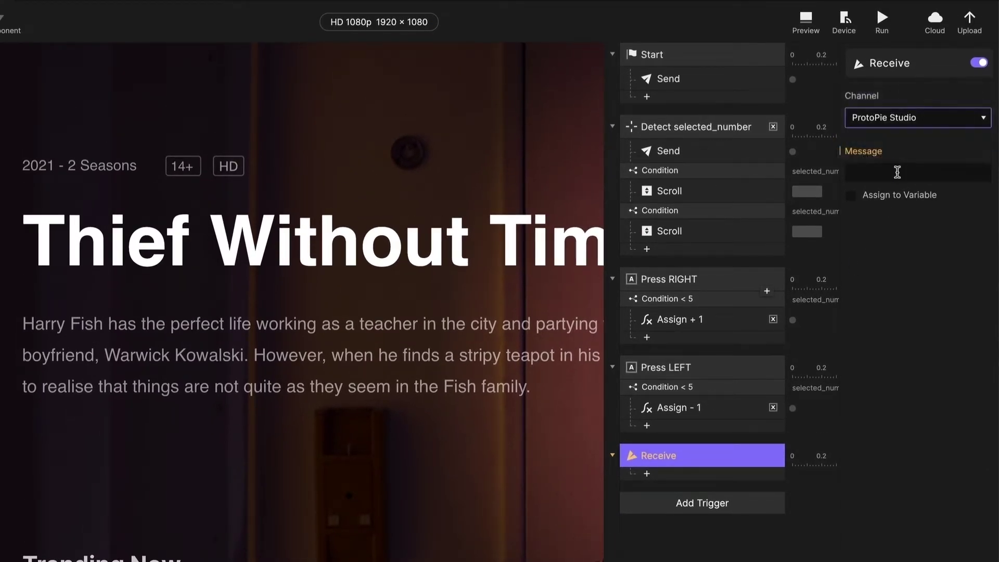
{"action": "left_click", "coordinate": [897, 172]}
{"action": "type", "text": "RC_RIGHT"}
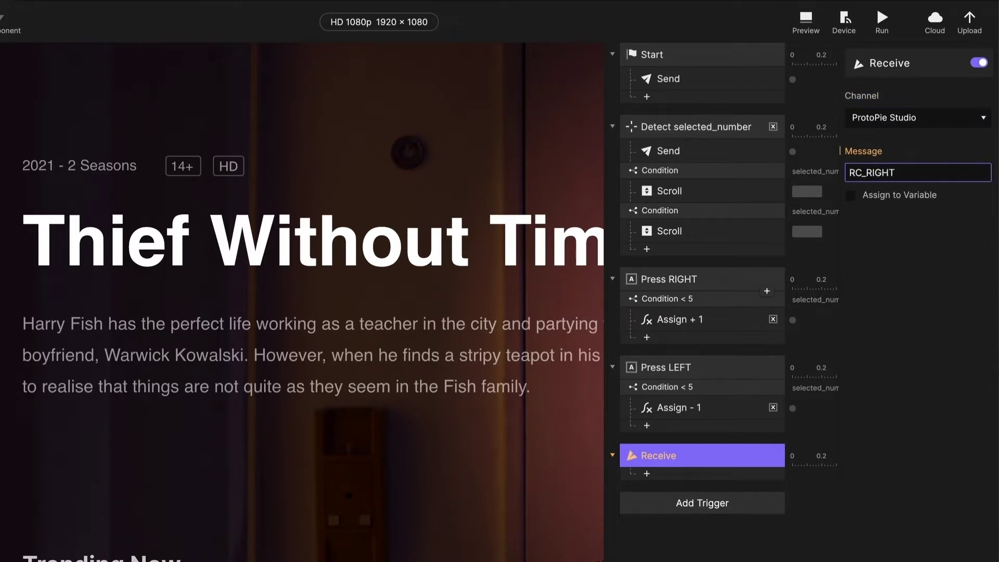
{"action": "key", "text": "Return"}
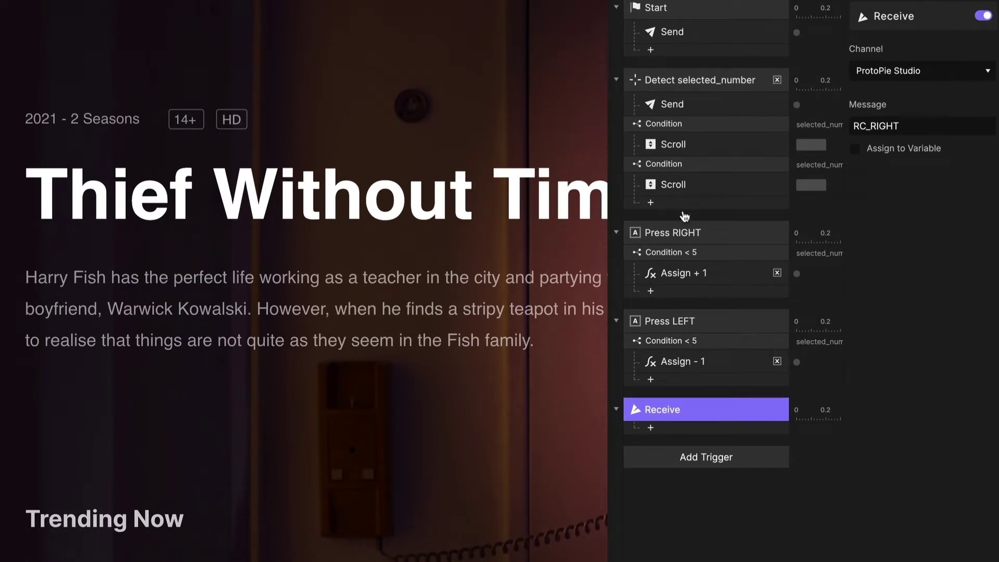
{"action": "left_click", "coordinate": [689, 237]}
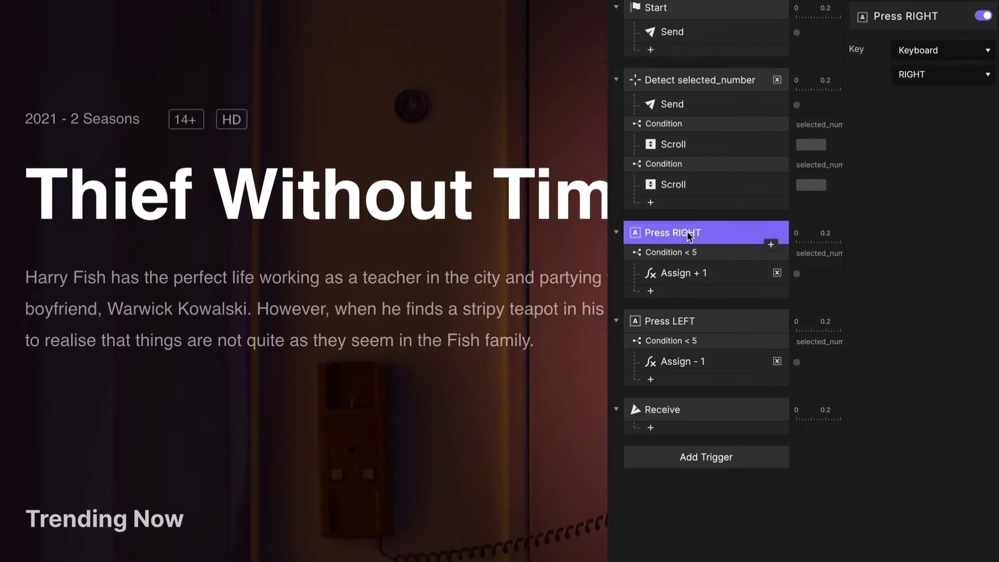
- Copy Press RIGHT's Condition < 5 block with its Assign + 1 and paste it under Receive
{"action": "left_click", "coordinate": [715, 256]}
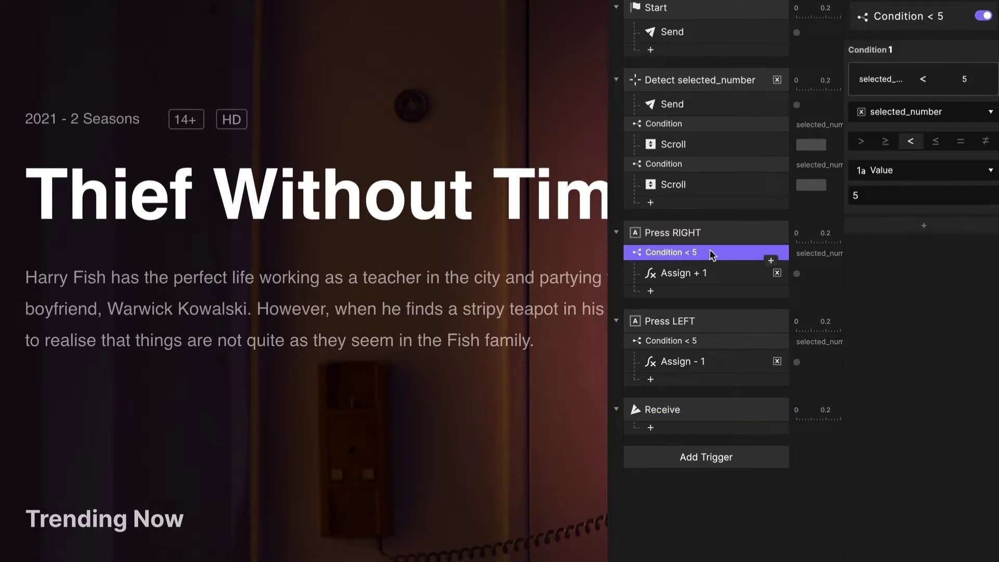
{"action": "left_click", "coordinate": [718, 276]}
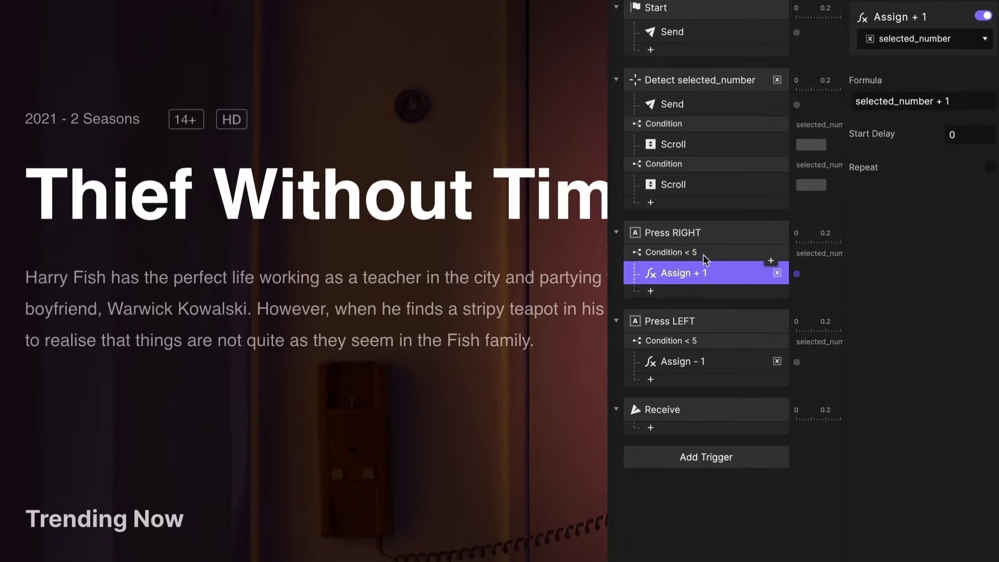
{"action": "left_click", "coordinate": [707, 255]}
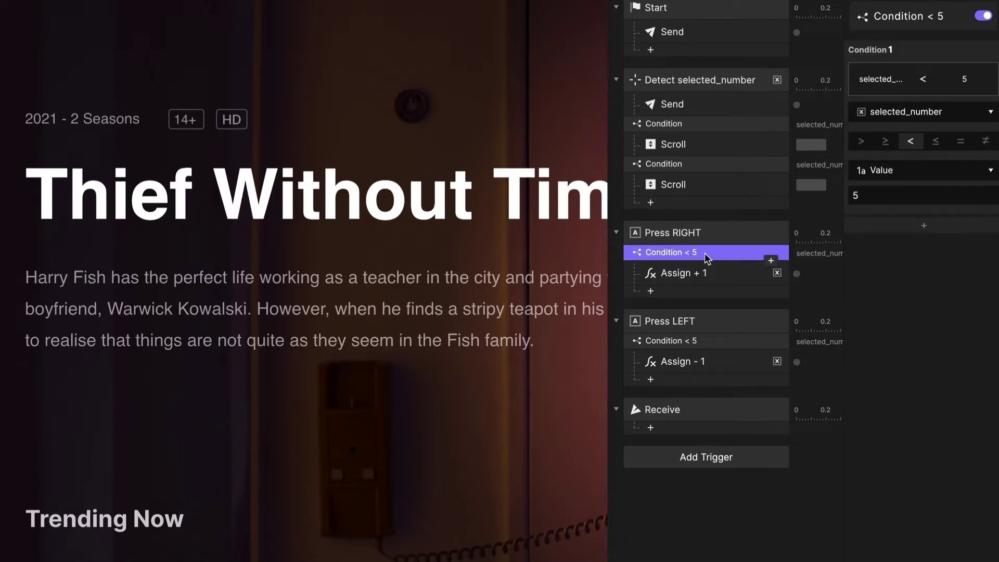
{"action": "left_click", "coordinate": [715, 410]}
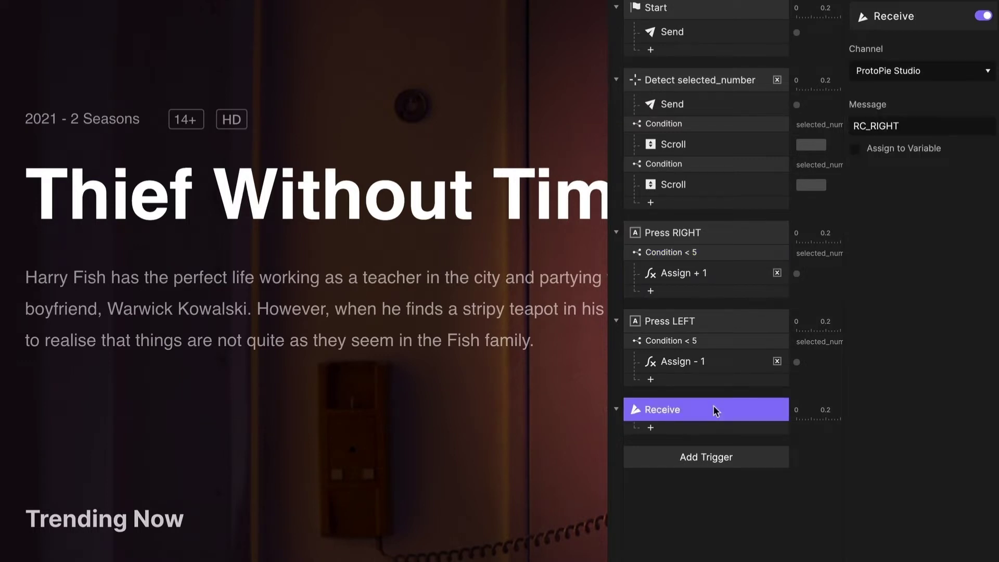
{"action": "key", "text": "ctrl+v"}
- Rename the Receive trigger to 'Receive RC_RIGHT' and compare it against Press RIGHT
{"action": "left_click", "coordinate": [671, 409]}
{"action": "double_click", "coordinate": [670, 409]}
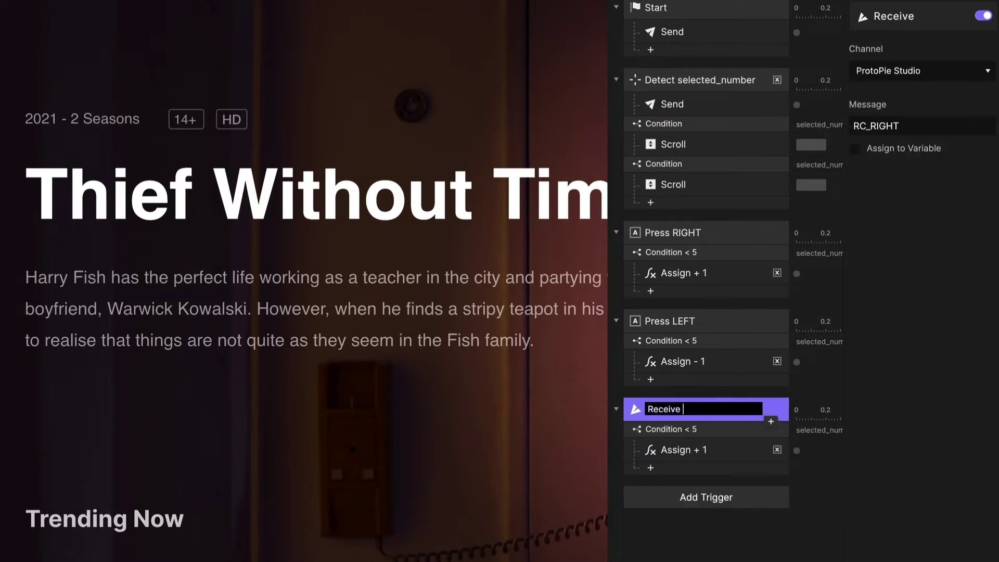
{"action": "type", "text": "RC_RIGHT"}
{"action": "key", "text": "Return"}
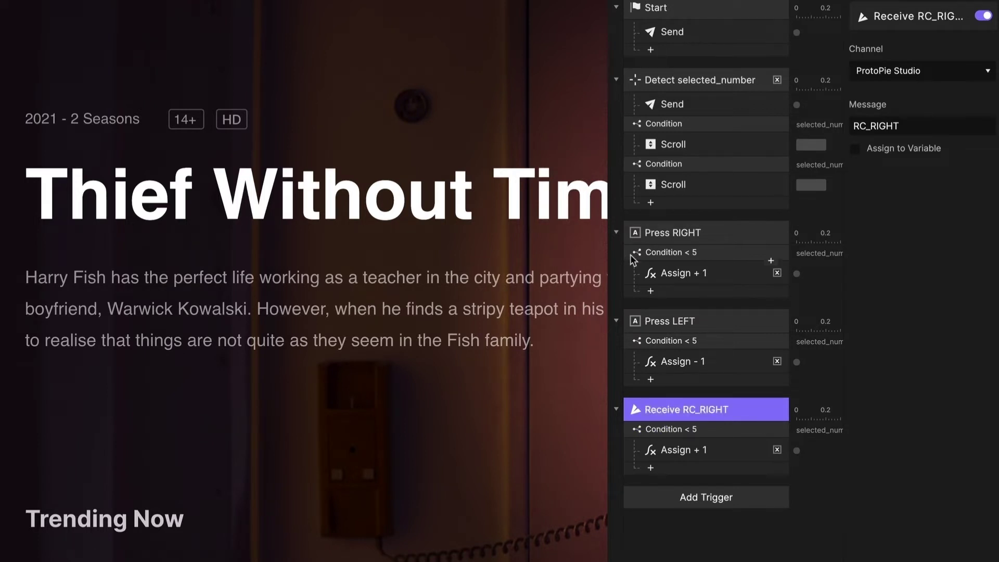
{"action": "left_click", "coordinate": [702, 232]}
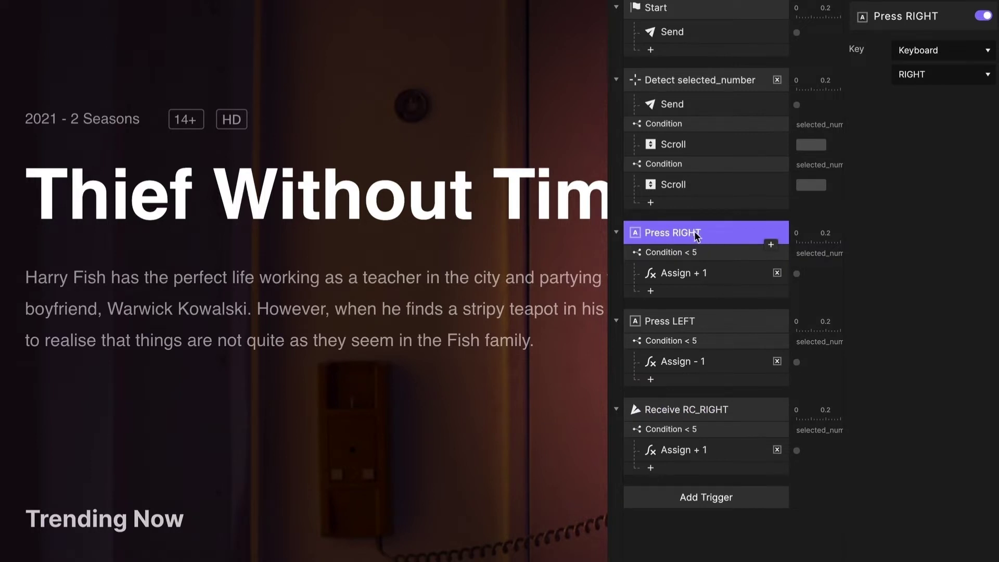
{"action": "left_click", "coordinate": [734, 409]}
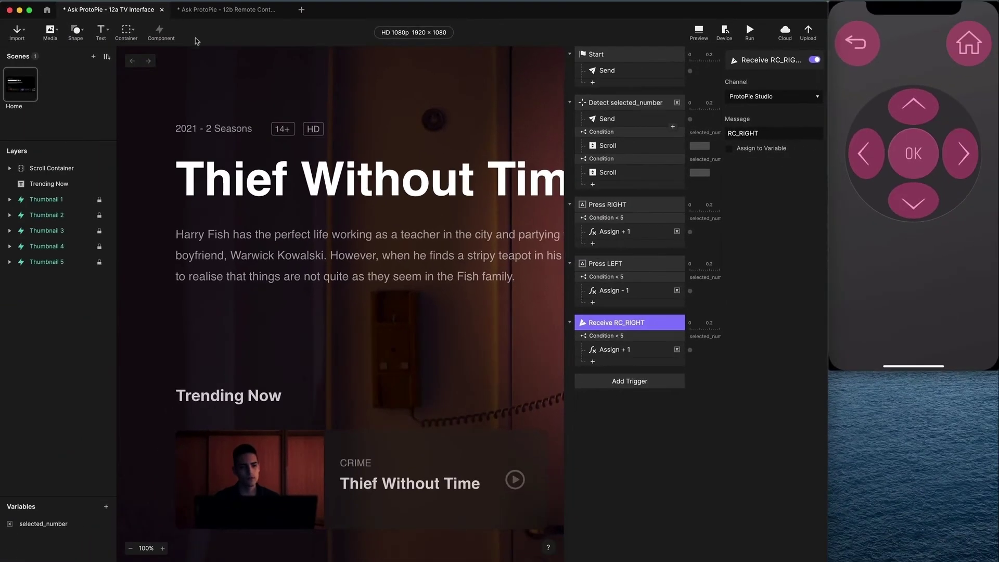
- Run the Remote Control pie on the phone and open a shrunken TV interface preview
{"action": "left_click", "coordinate": [229, 10]}
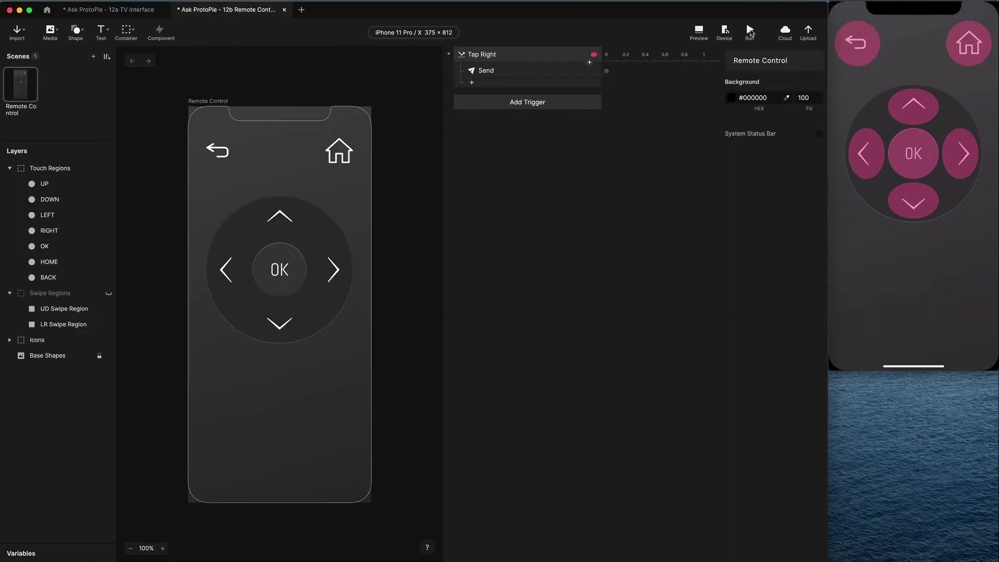
{"action": "left_click", "coordinate": [751, 31]}
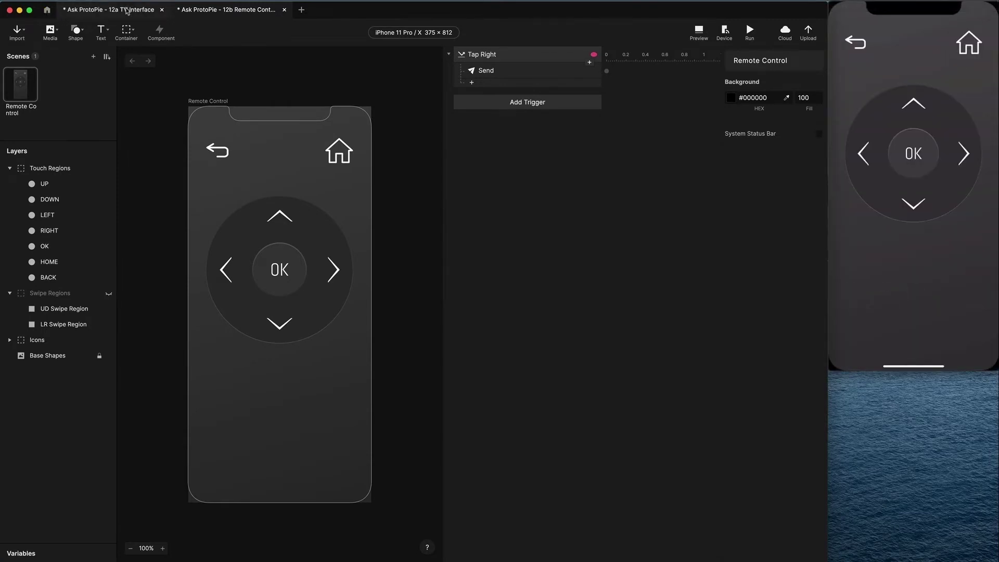
{"action": "left_click", "coordinate": [127, 10]}
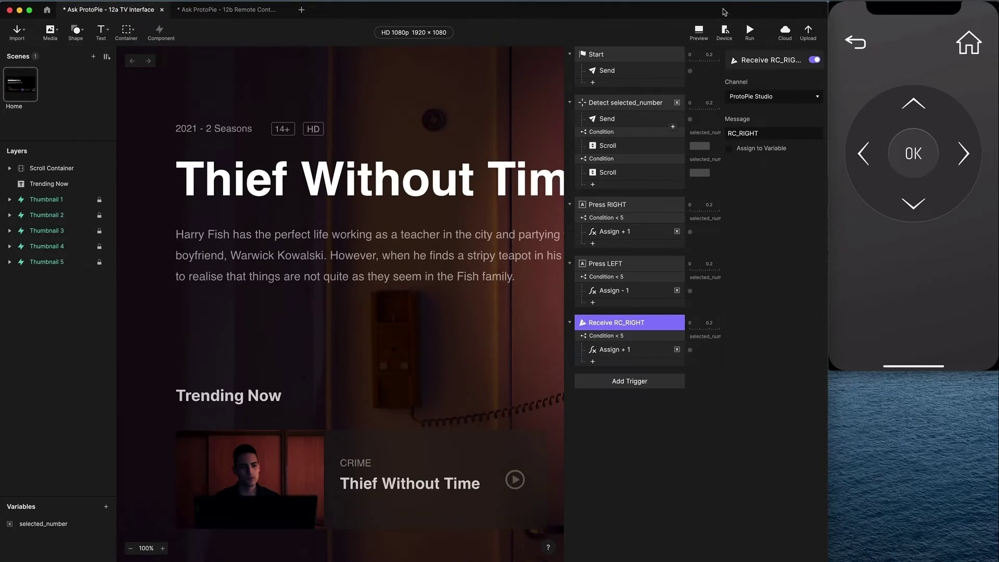
{"action": "left_click", "coordinate": [699, 33]}
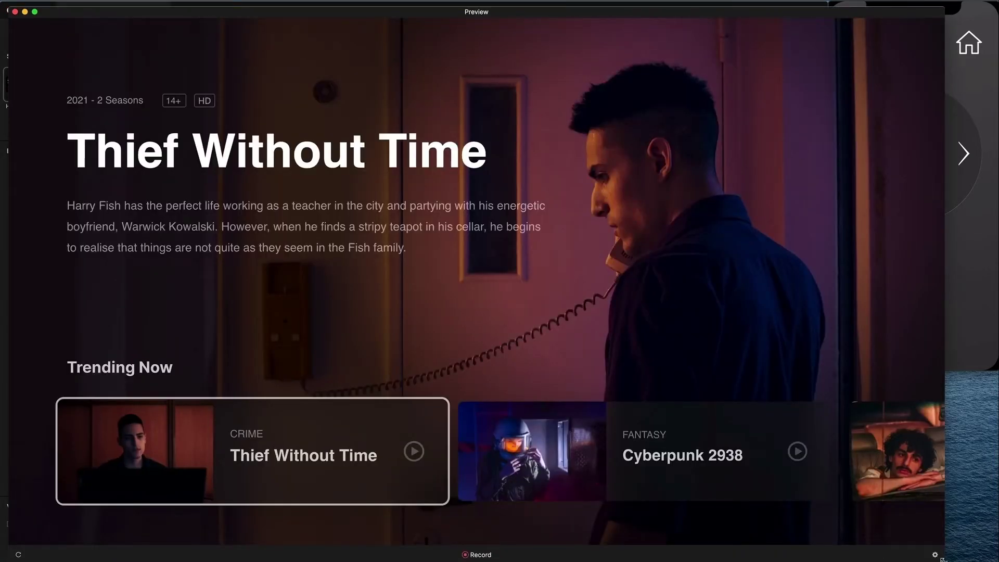
{"action": "left_click_drag", "start_coordinate": [943, 560], "coordinate": [817, 483]}
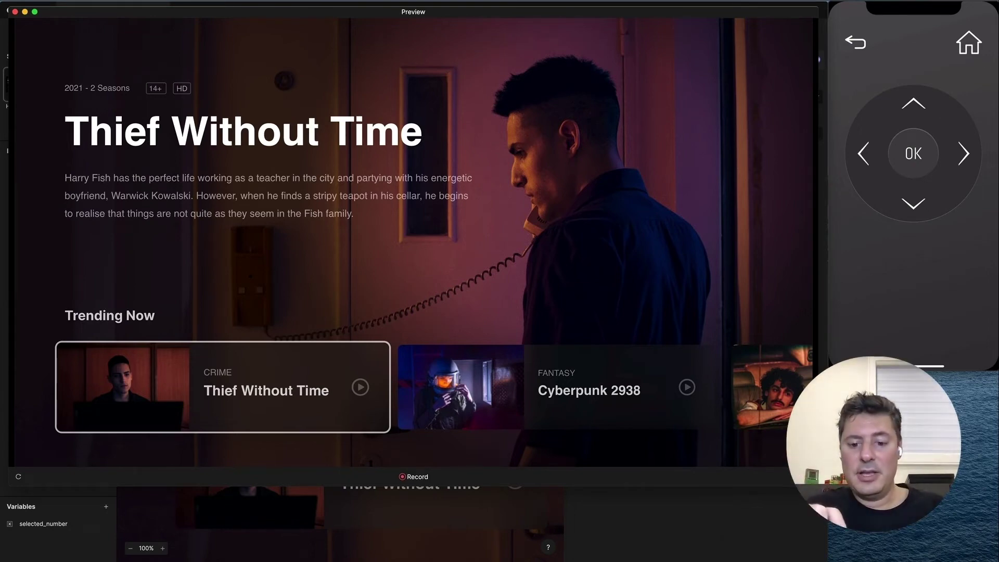
- Move focus right through Cyberpunk 2938, En Route and Mind Reader to One Spindle, confirming it stops, then close the preview
{"action": "key", "text": "Right"}
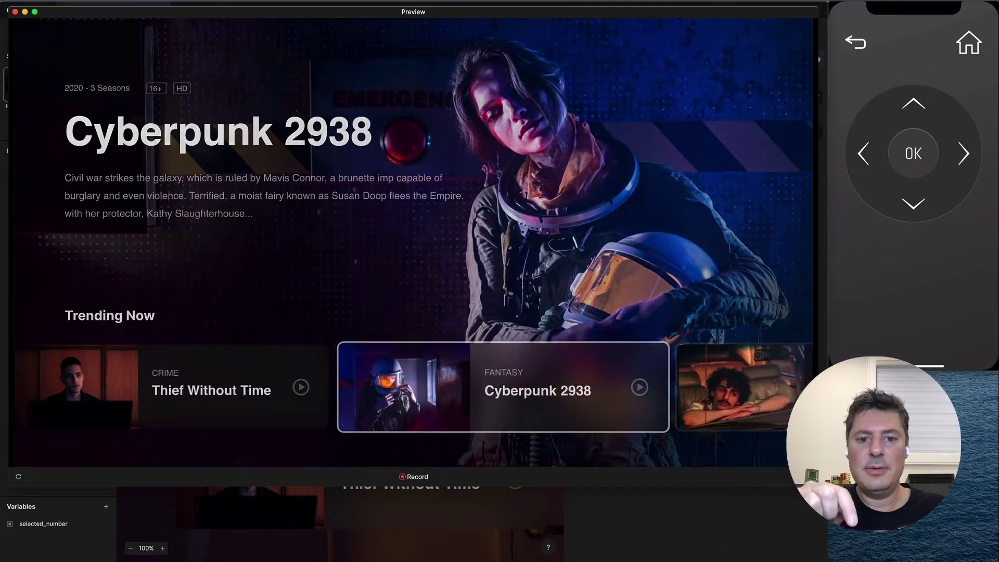
{"action": "key", "text": "Right"}
{"action": "key", "text": "Right"}
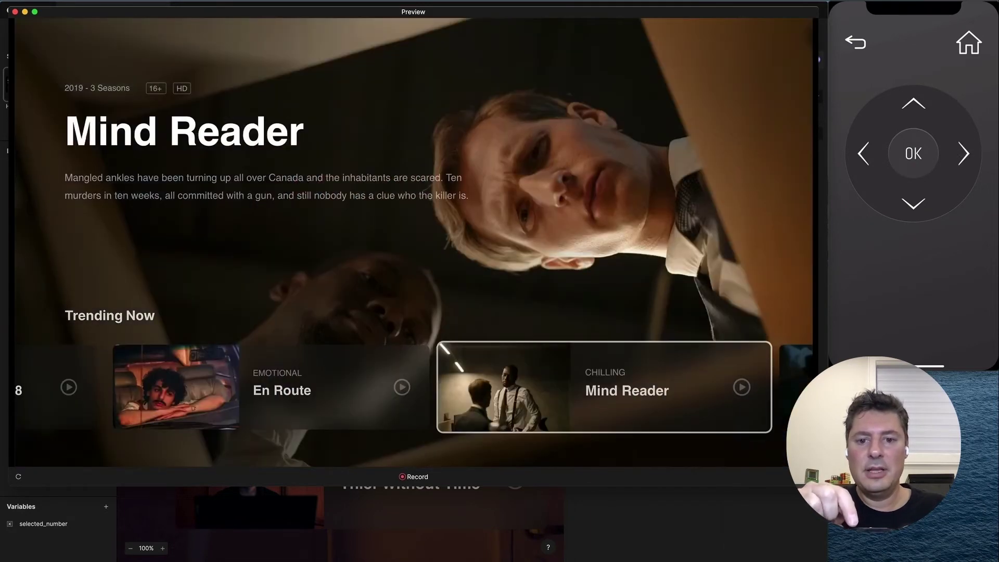
{"action": "key", "text": "Right"}
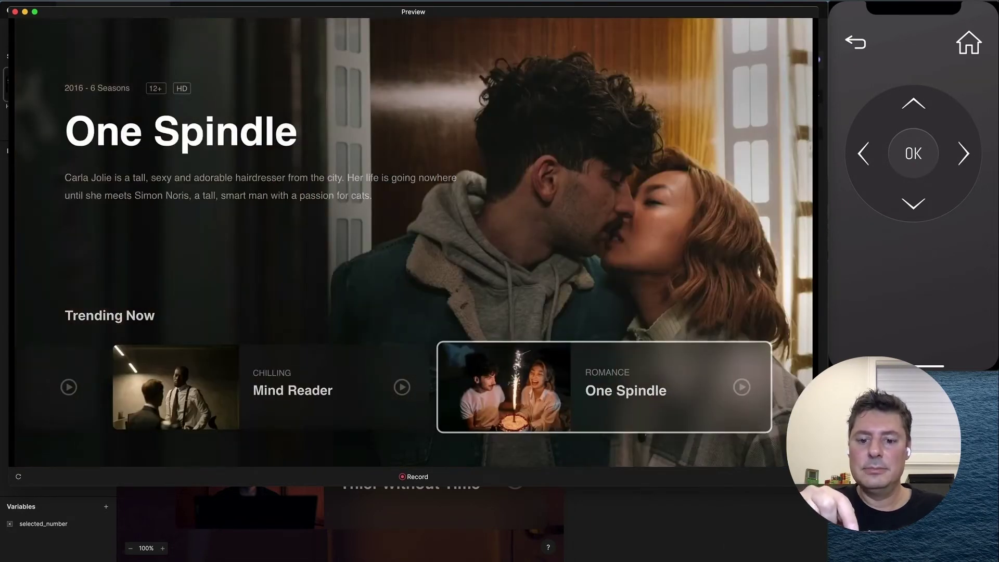
{"action": "key", "text": "Right"}
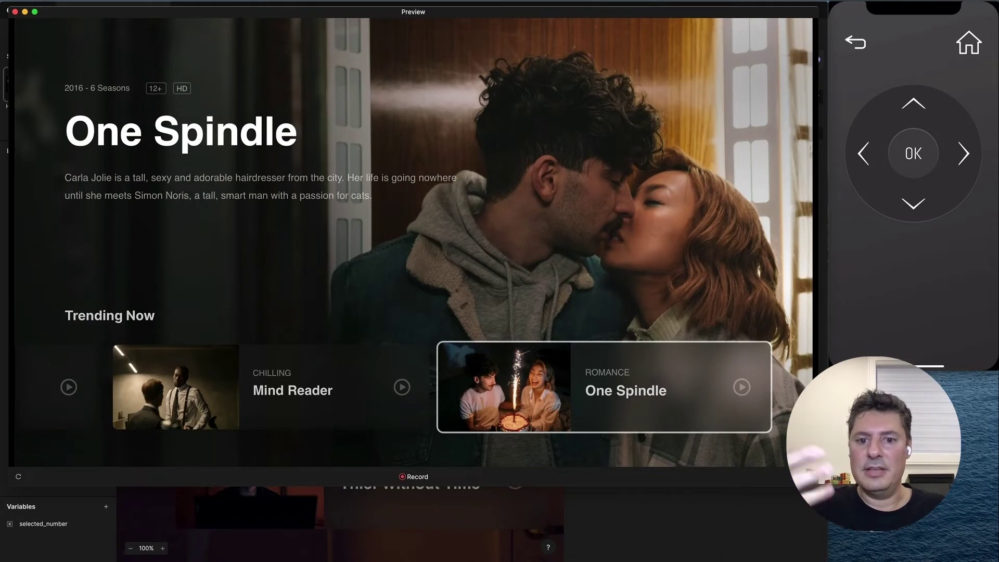
{"action": "key", "text": "Right"}
{"action": "key", "text": "Right"}
{"action": "key", "text": "Right"}
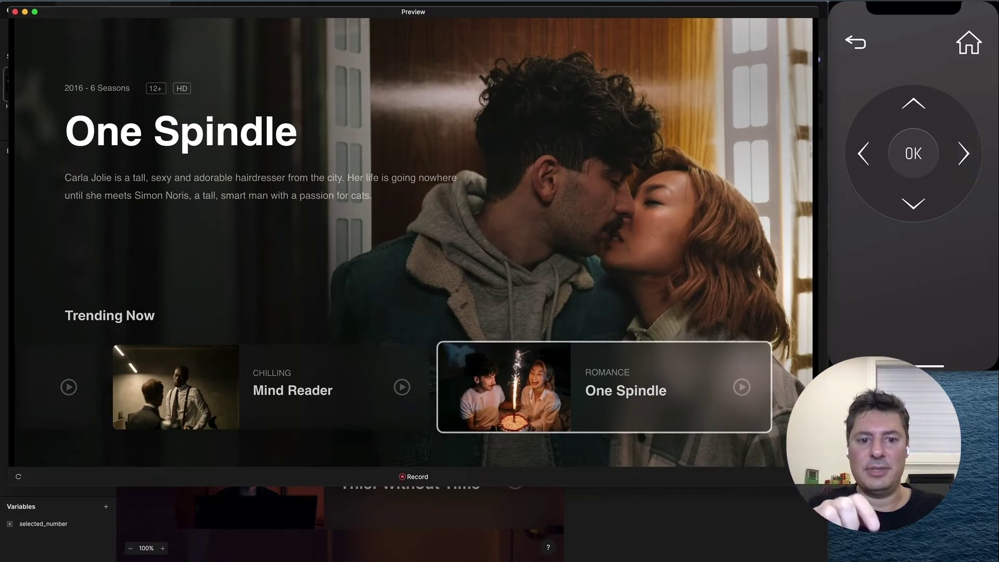
{"action": "key", "text": "Left"}
{"action": "key", "text": "Right"}
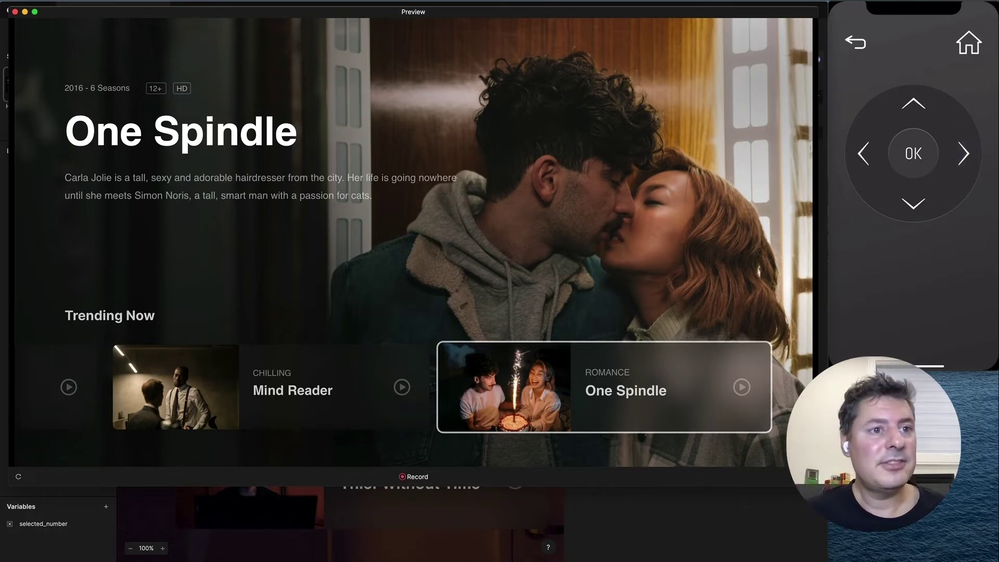
{"action": "left_click", "coordinate": [15, 11]}
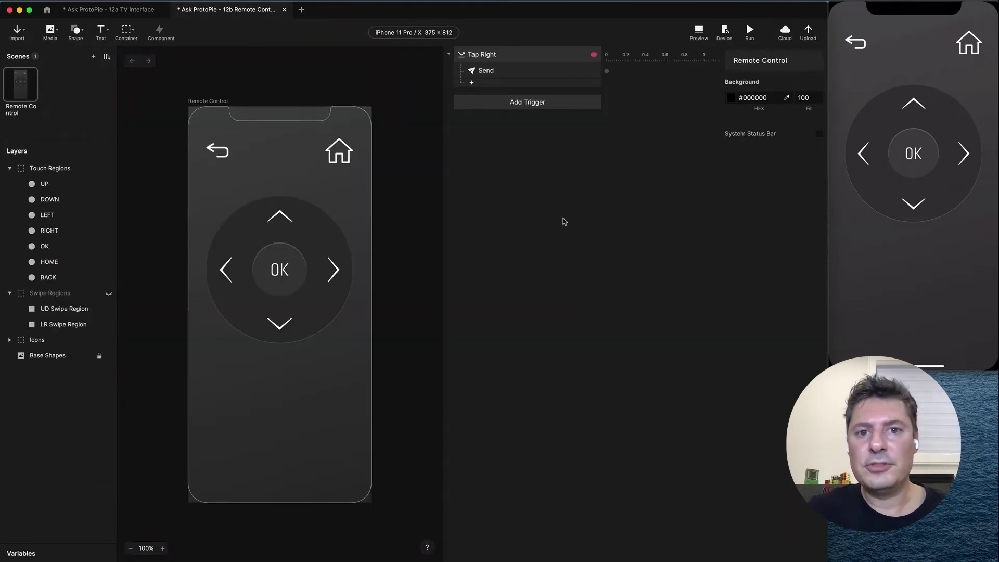
- Add a Tap trigger on the LEFT region, rename it 'Tap Left', and give it a Send response
{"action": "left_click", "coordinate": [511, 103]}
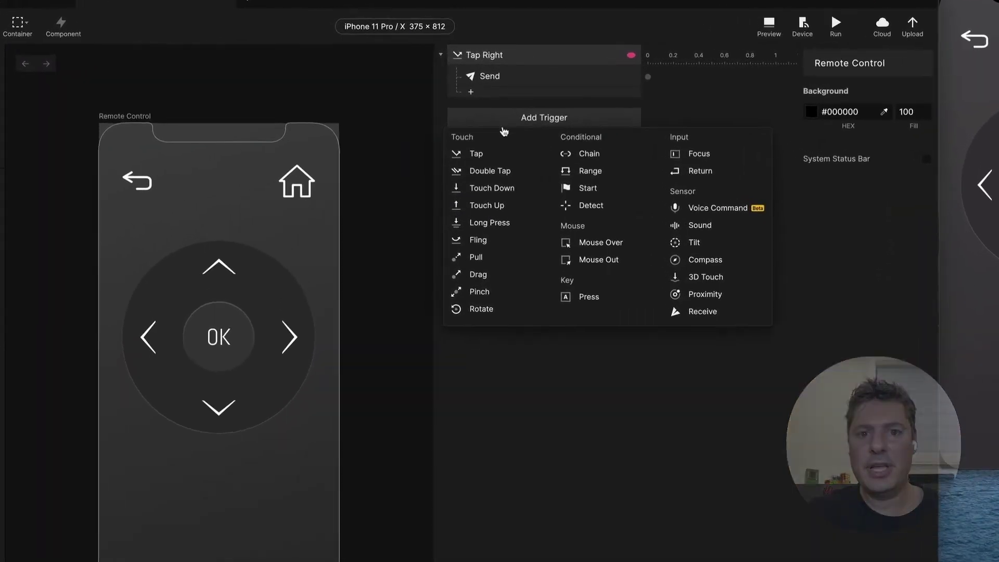
{"action": "left_click", "coordinate": [474, 131]}
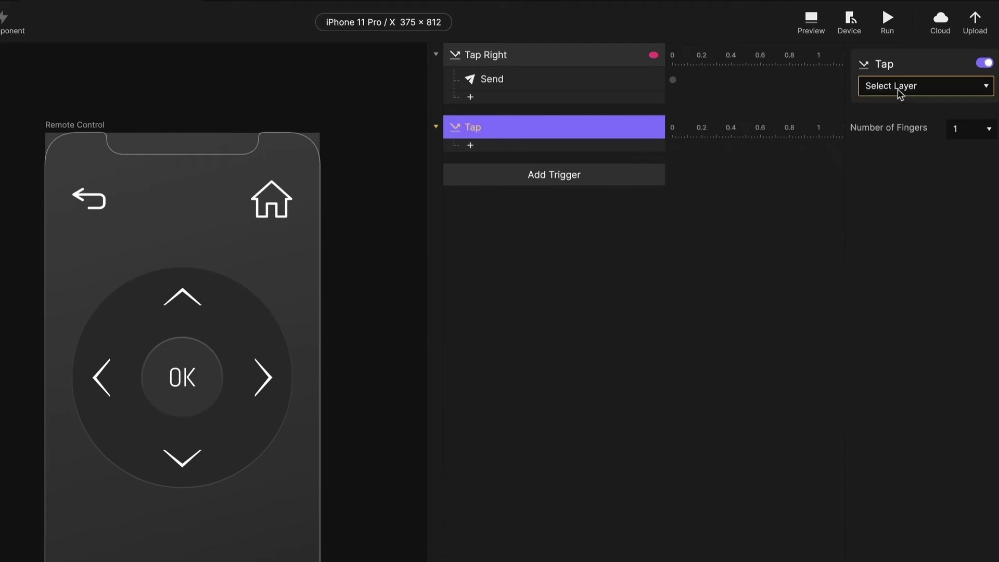
{"action": "left_click", "coordinate": [900, 89]}
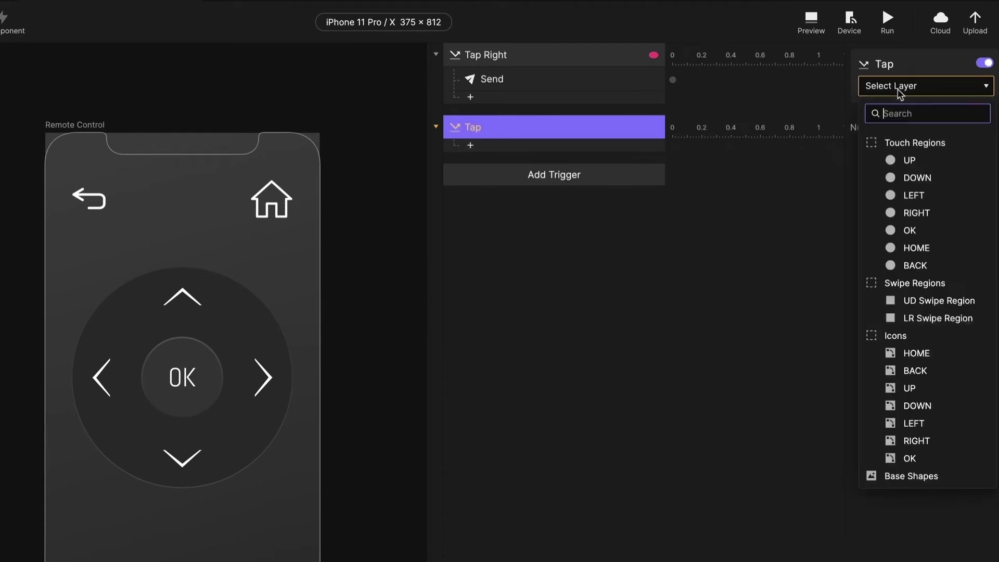
{"action": "left_click", "coordinate": [918, 199]}
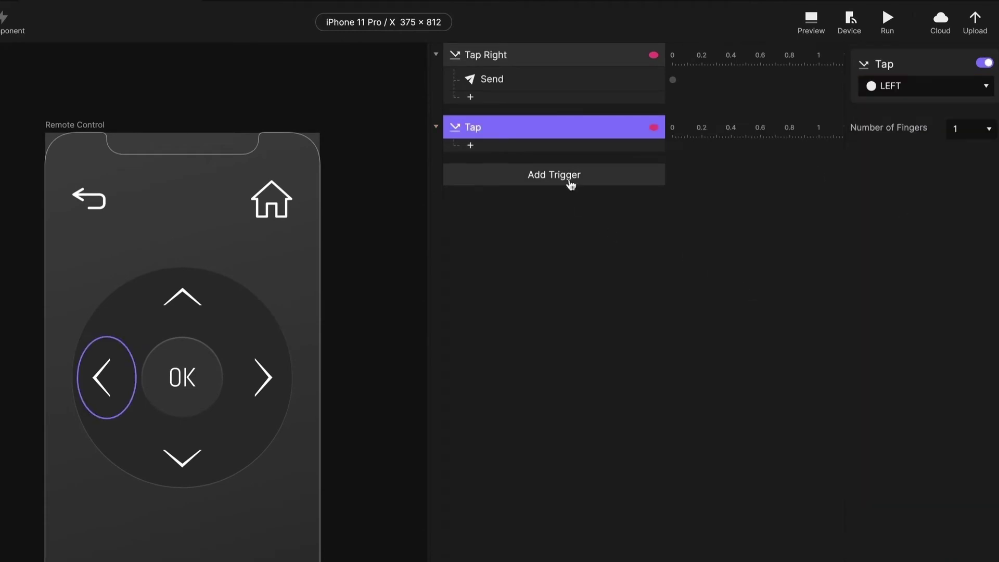
{"action": "double_click", "coordinate": [477, 127]}
{"action": "type", "text": "Lreft"}
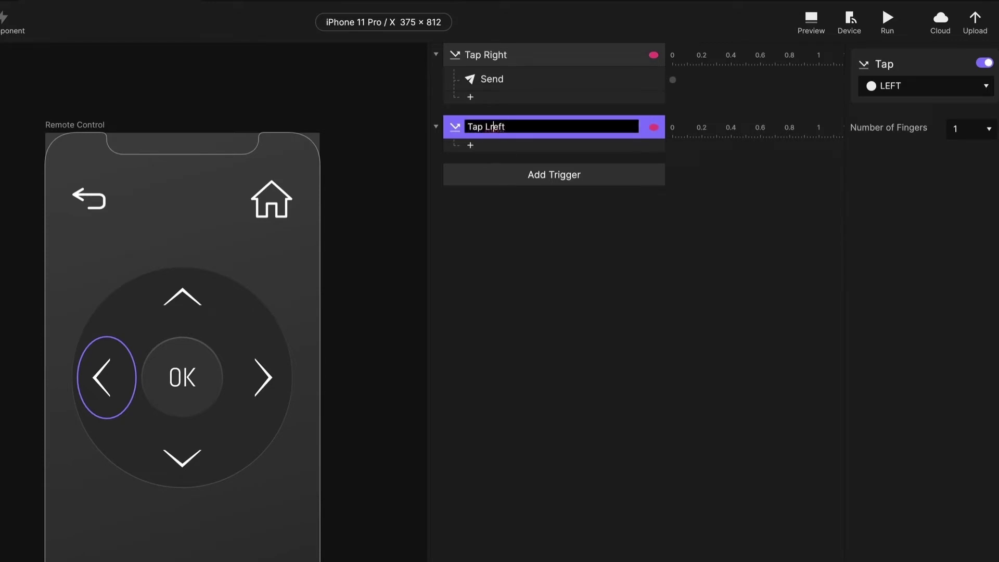
{"action": "key", "text": "BackSpace"}
{"action": "key", "text": "Return"}
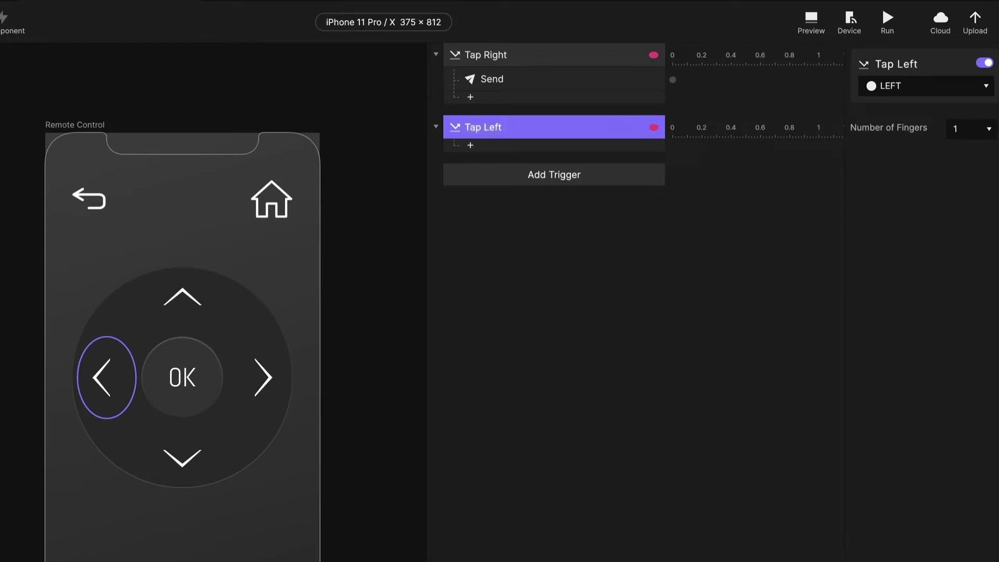
{"action": "left_click", "coordinate": [503, 150]}
{"action": "left_click", "coordinate": [672, 186]}
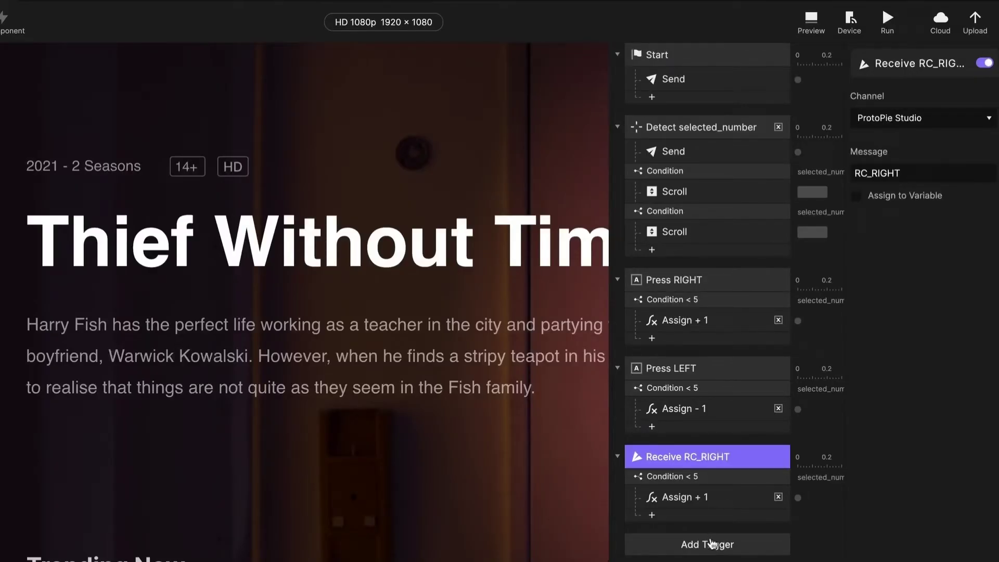
- Add a Receive trigger listening for RC_LEFT on the ProtoPie Studio channel
{"action": "left_click", "coordinate": [709, 544]}
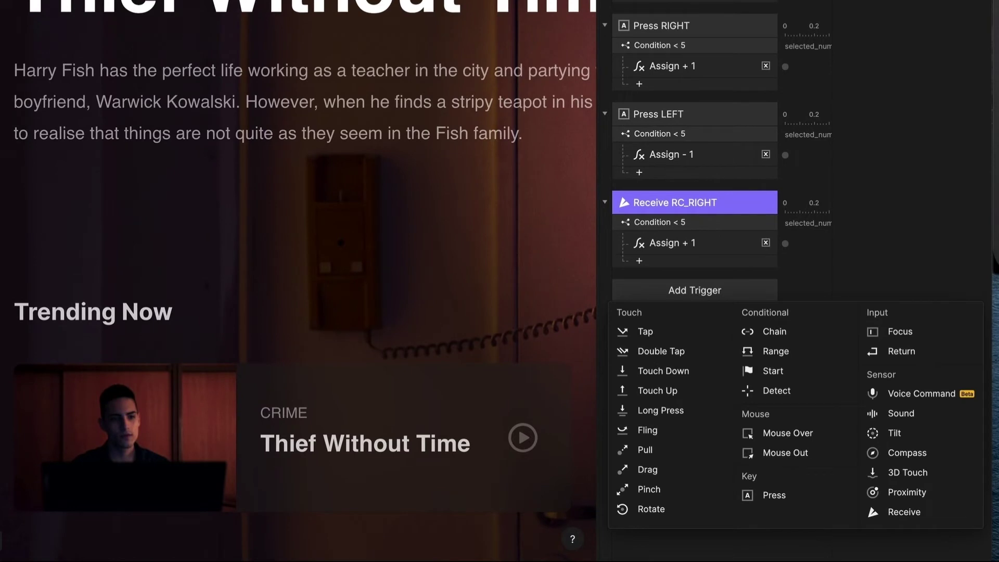
{"action": "left_click", "coordinate": [908, 512]}
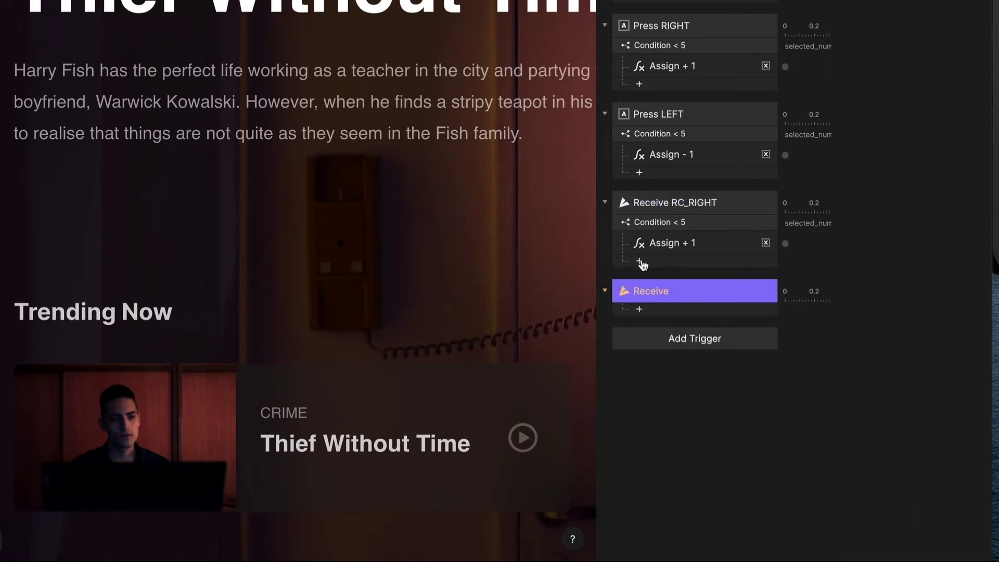
{"action": "left_click", "coordinate": [859, 69]}
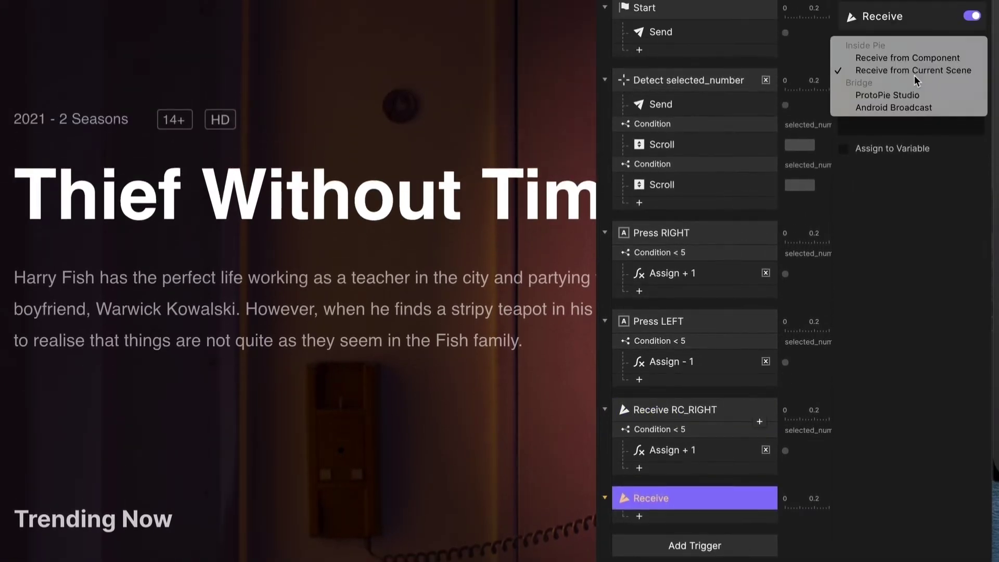
{"action": "left_click", "coordinate": [896, 97]}
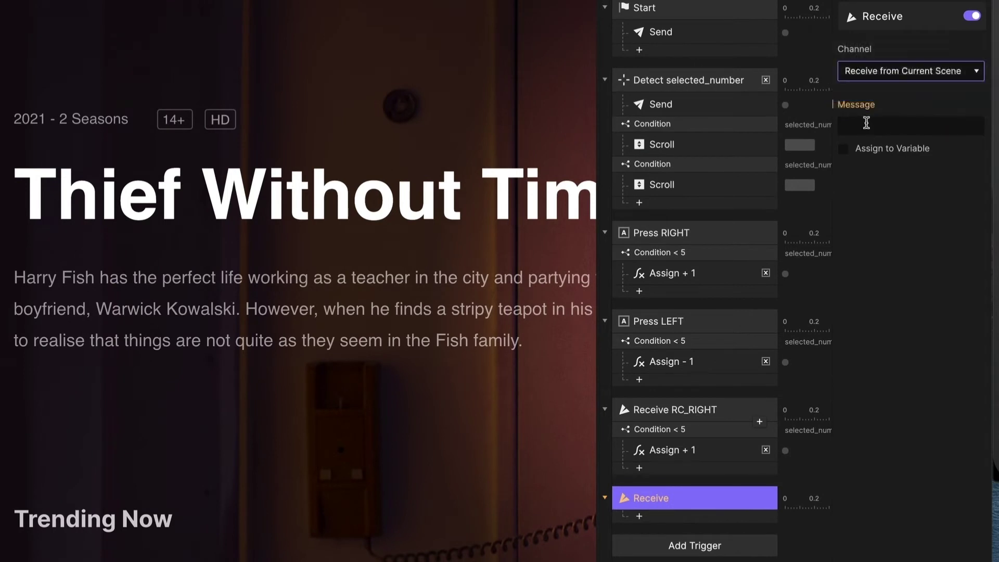
{"action": "left_click", "coordinate": [866, 124]}
{"action": "type", "text": "RC_LEFT"}
{"action": "key", "text": "Return"}
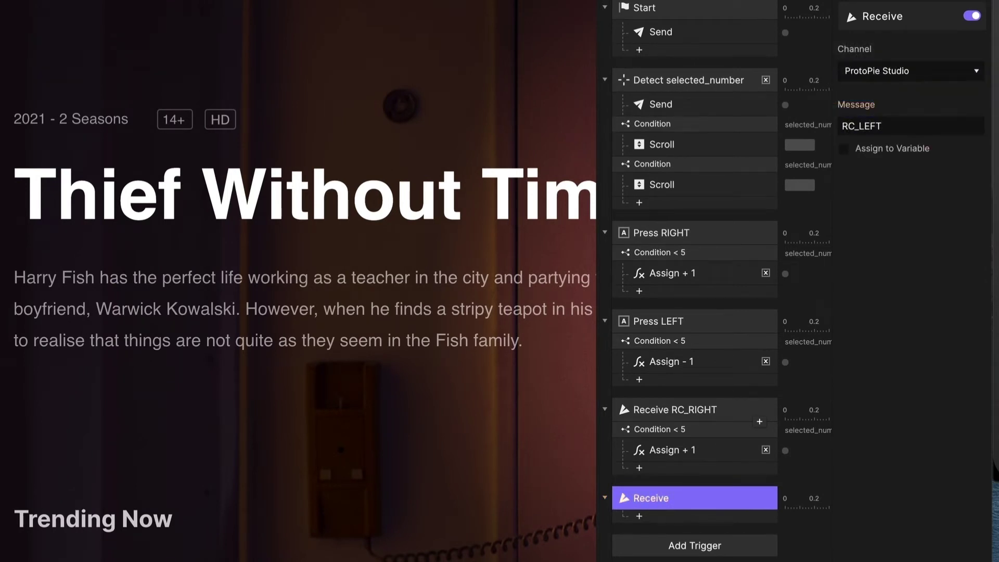
- Rename it 'Receive RC_LEFT' and paste Press LEFT's Condition < 5 with Assign - 1 under it
{"action": "double_click", "coordinate": [656, 501]}
{"action": "left_click", "coordinate": [711, 498]}
{"action": "type", "text": "R"}
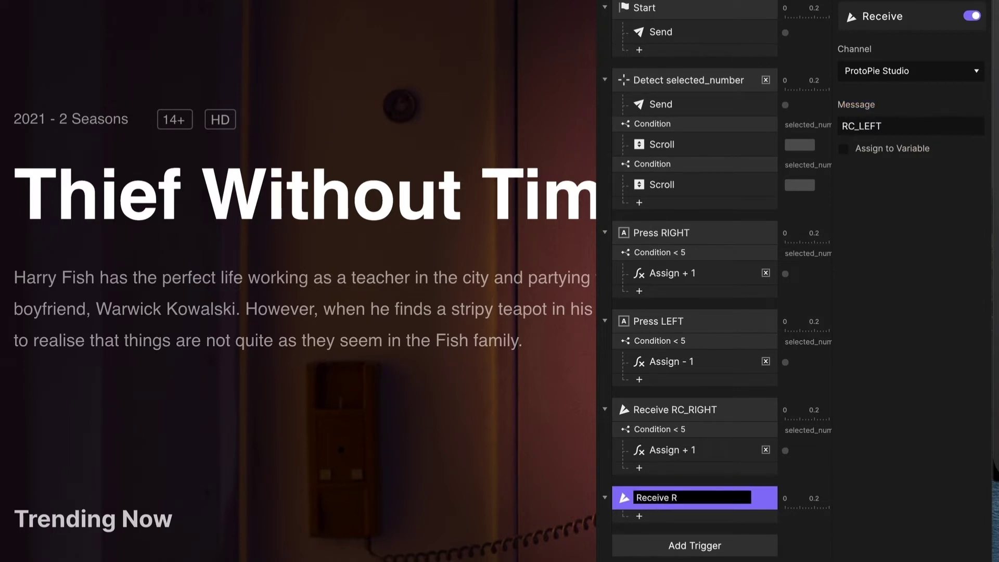
{"action": "type", "text": "CC_LEFT"}
{"action": "key", "text": "Return"}
{"action": "left_click", "coordinate": [696, 343]}
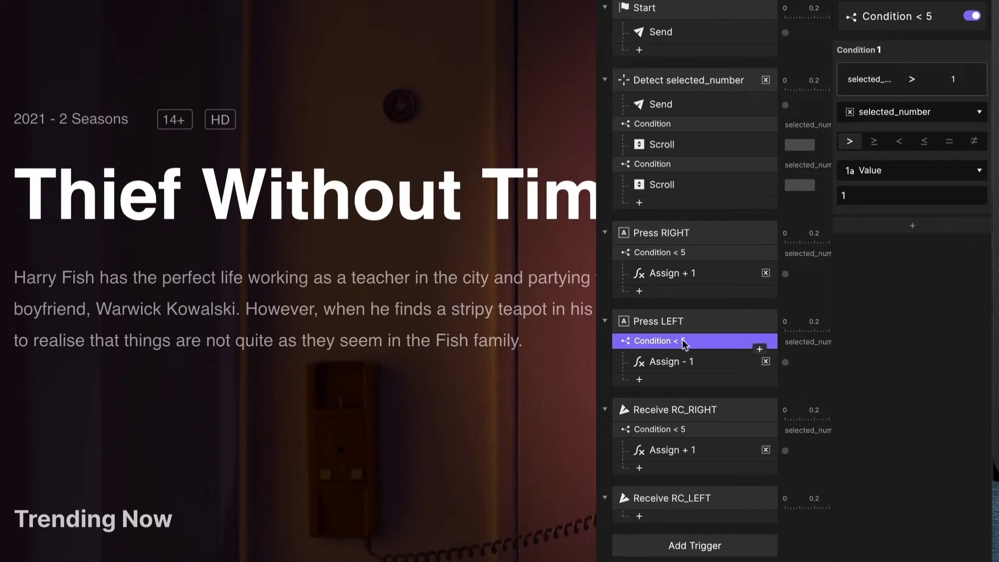
{"action": "left_click", "coordinate": [723, 497]}
{"action": "key", "text": "ctrl+v"}
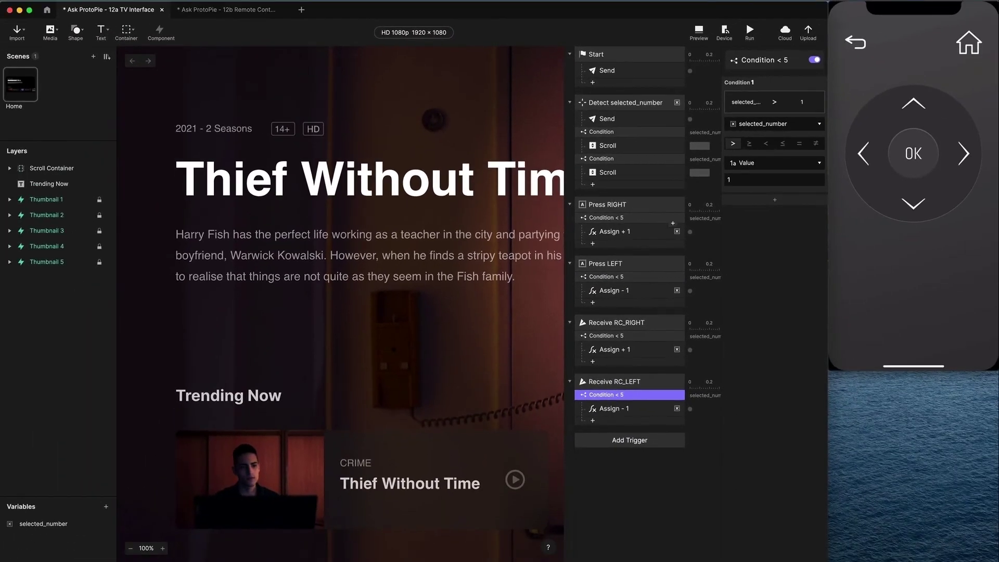
- Open a shrunken preview of the TV interface pie beside the phone remote
{"action": "left_click", "coordinate": [238, 14]}
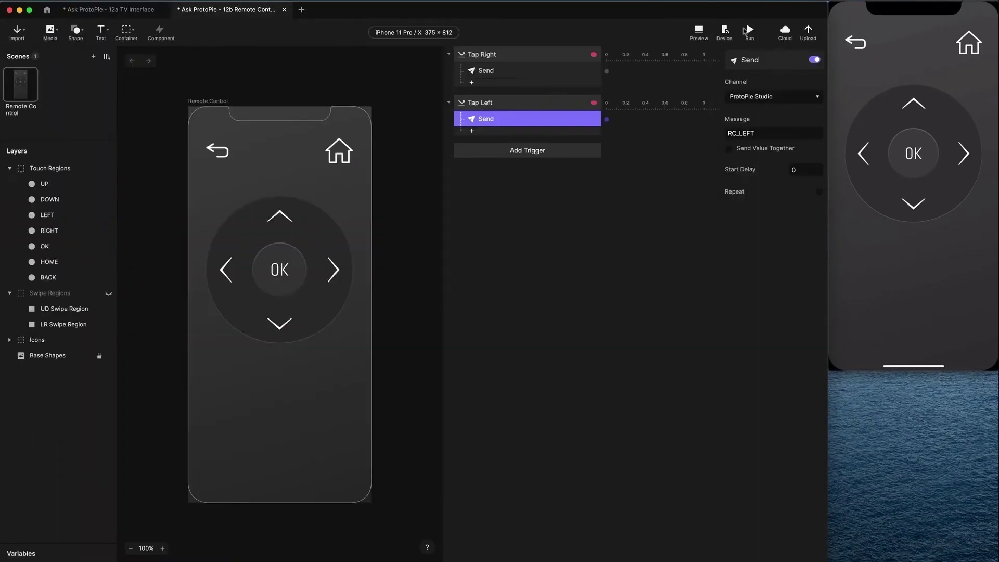
{"action": "left_click", "coordinate": [110, 10]}
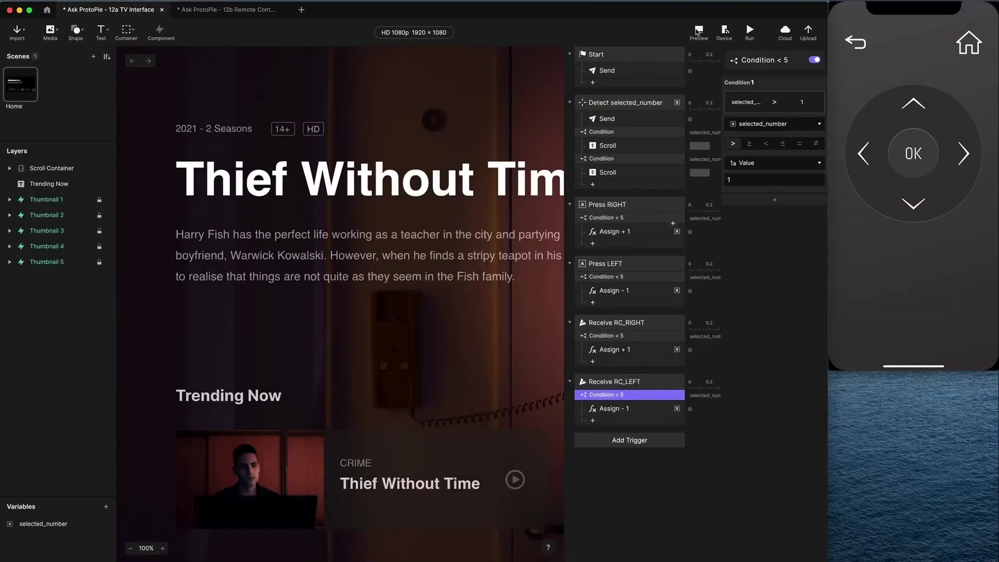
{"action": "left_click", "coordinate": [698, 32]}
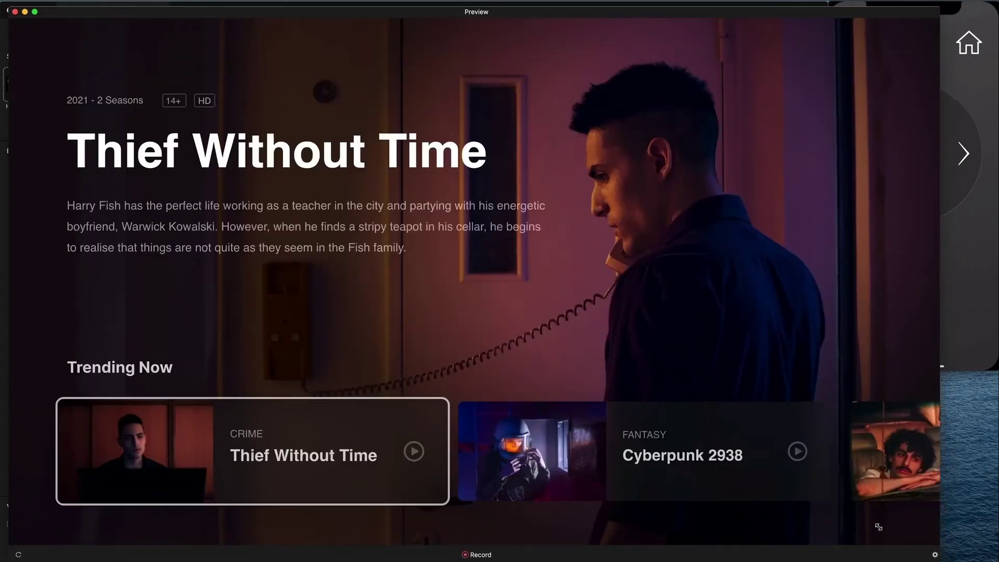
{"action": "left_click_drag", "start_coordinate": [869, 522], "coordinate": [821, 484]}
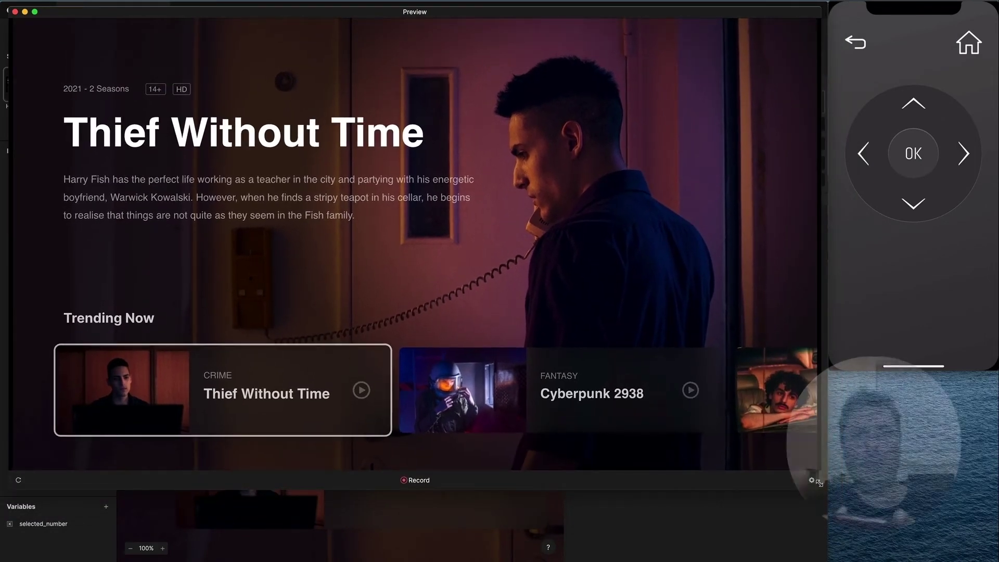
- Move focus right to Cyberpunk 2938 and back to Thief Without Time, twice
{"action": "key", "text": "Right"}
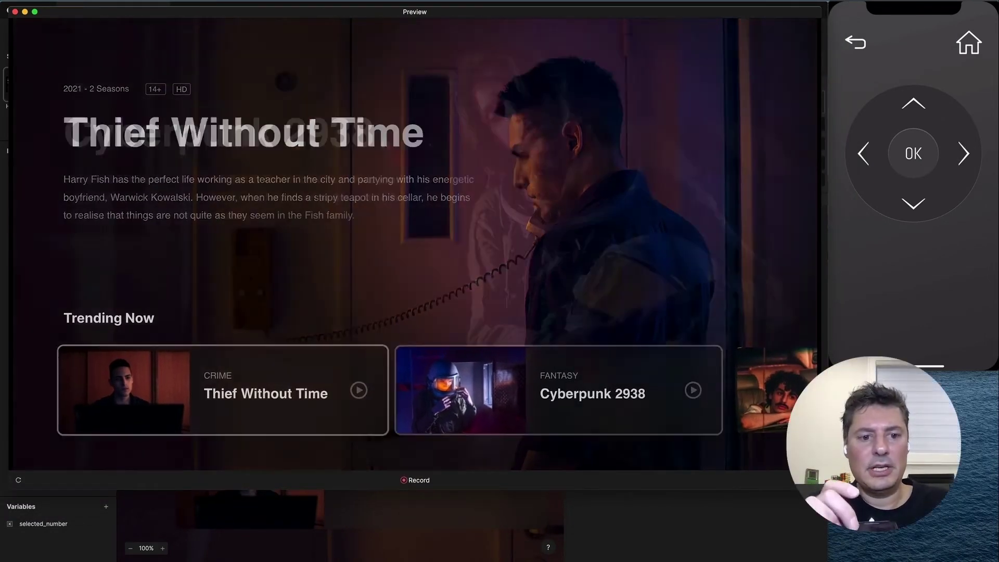
{"action": "key", "text": "Left"}
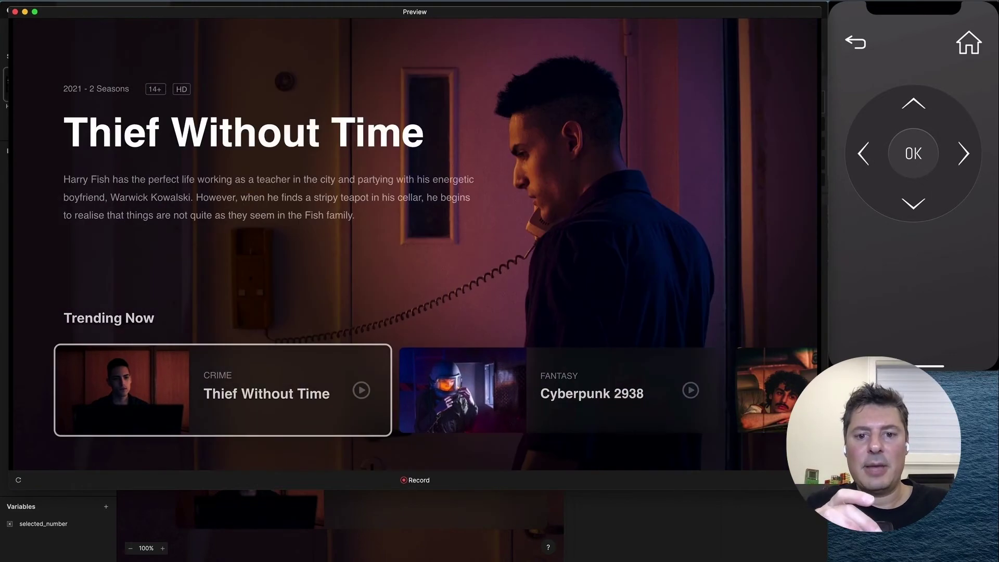
{"action": "key", "text": "Right"}
{"action": "key", "text": "Right"}
{"action": "key", "text": "Right"}
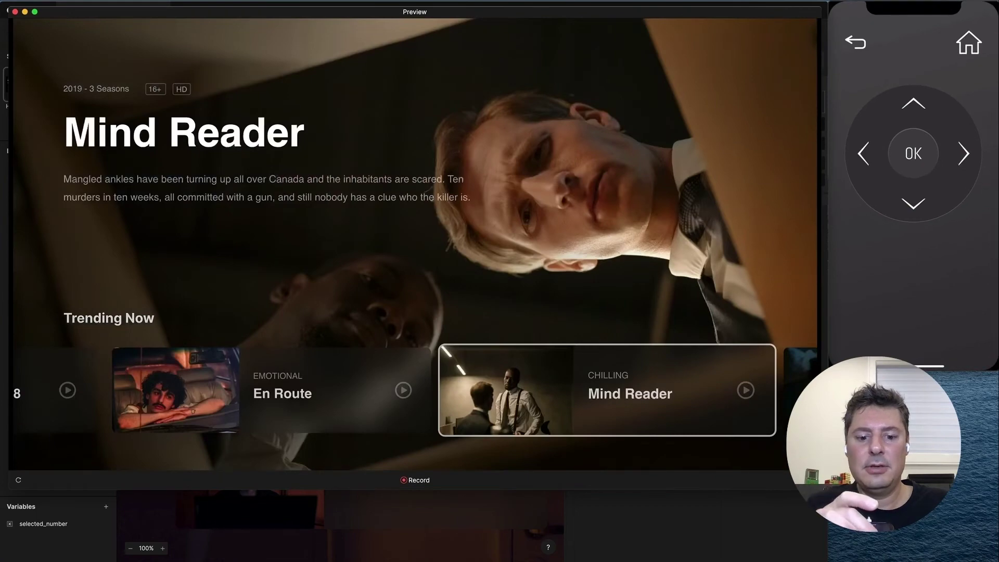
{"action": "key", "text": "Left"}
{"action": "key", "text": "Left"}
{"action": "key", "text": "Left"}
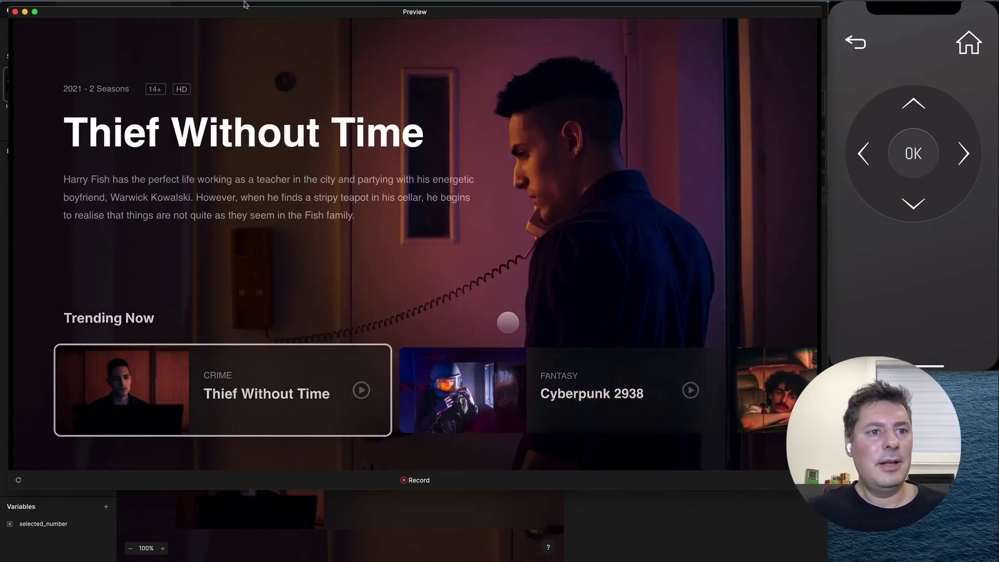
- Close the preview to get back to the 12a TV Interface pie editor
{"action": "left_click", "coordinate": [16, 12]}
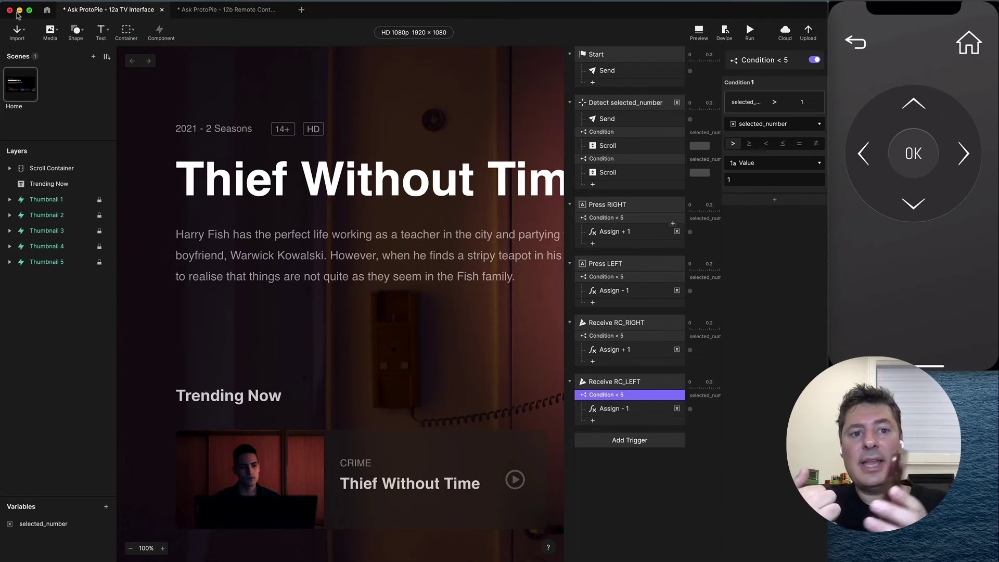
- Unhide the Swipe Regions group in the 12b Remote Control pie
{"action": "left_click", "coordinate": [230, 10]}
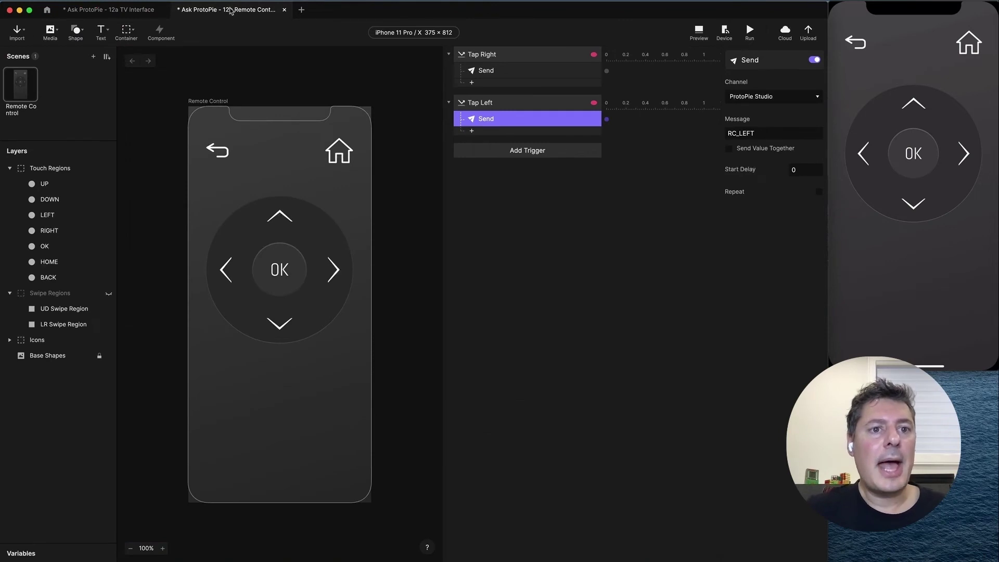
{"action": "left_click", "coordinate": [591, 248]}
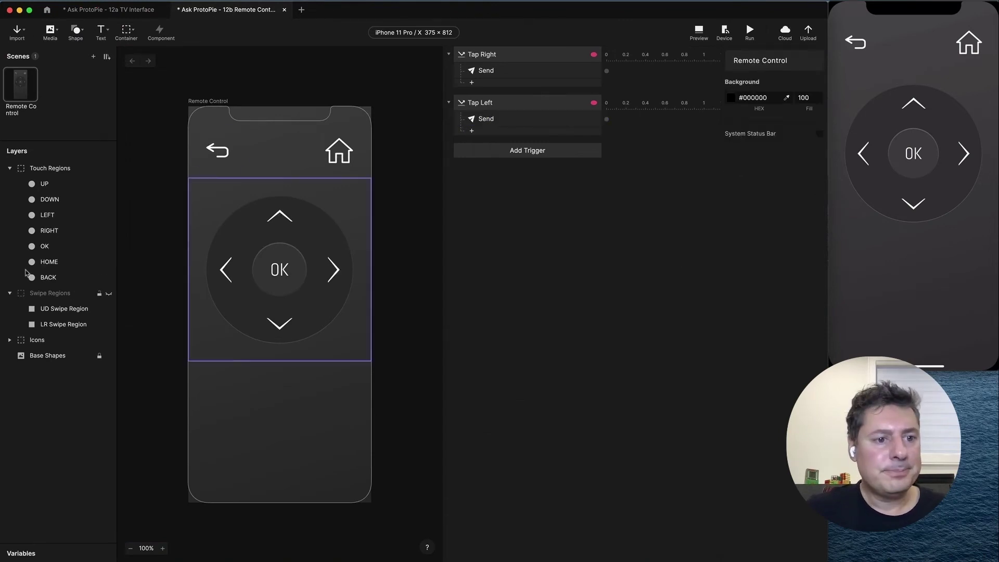
{"action": "left_click", "coordinate": [49, 295]}
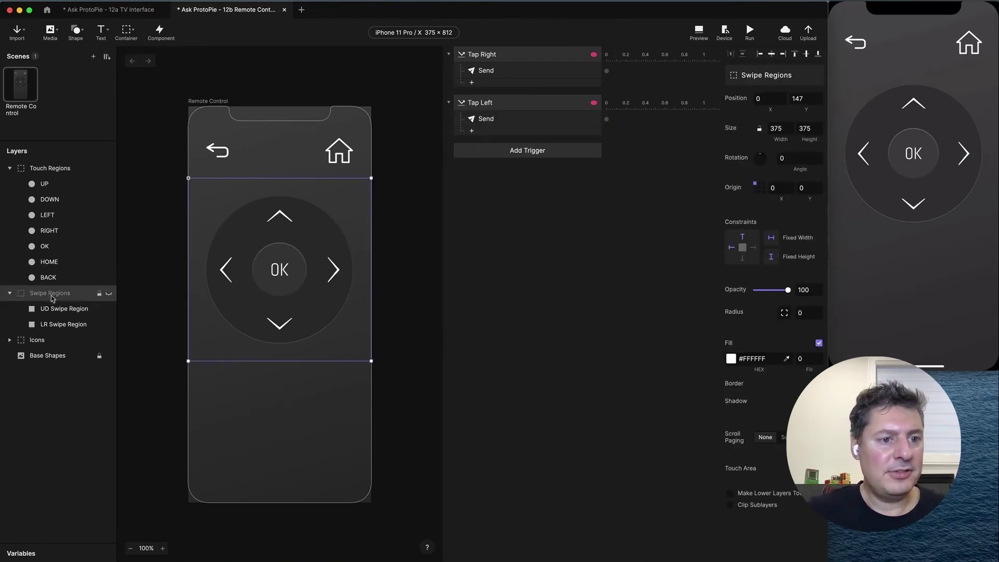
{"action": "left_click", "coordinate": [109, 293]}
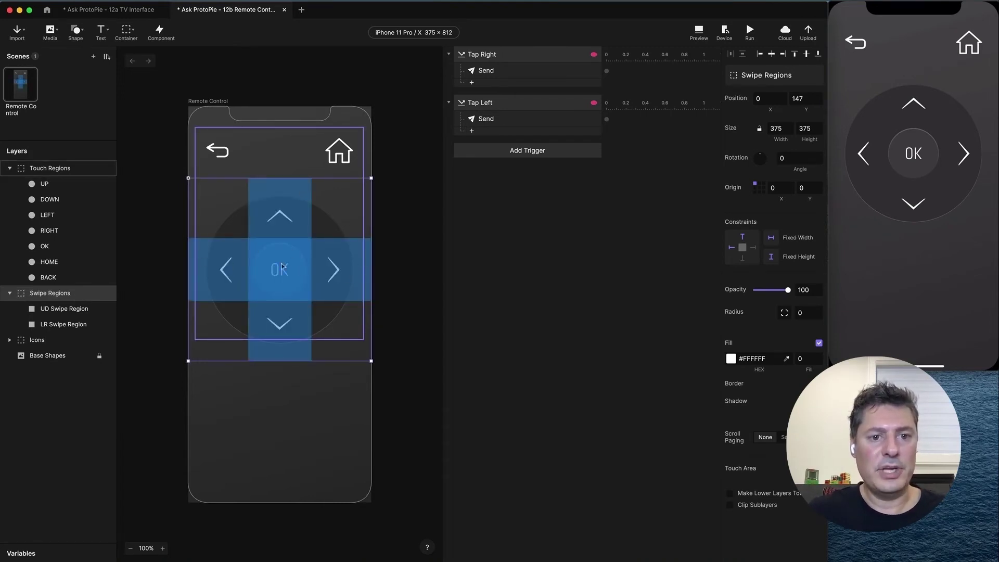
- Turn off Fill on the UD and LR Swipe Regions, leaving LR Swipe Region selected
{"action": "left_click", "coordinate": [76, 310]}
{"action": "left_click", "coordinate": [89, 368], "text": "shift"}
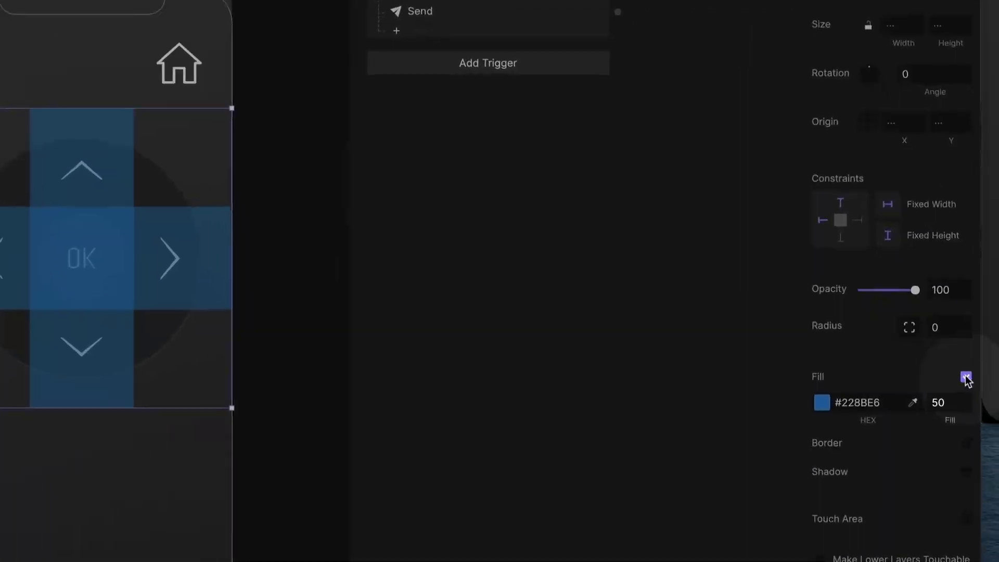
{"action": "left_click", "coordinate": [984, 389]}
{"action": "left_click", "coordinate": [65, 479]}
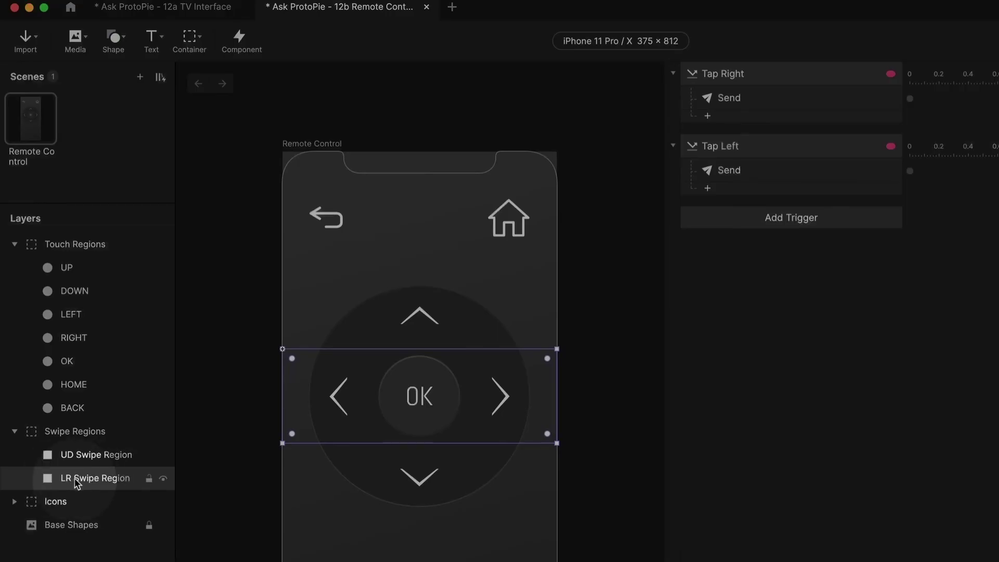
- Add a Fling trigger on LR Swipe Region and paste Tap Right's RC_RIGHT Send response under it
{"action": "left_click", "coordinate": [857, 223]}
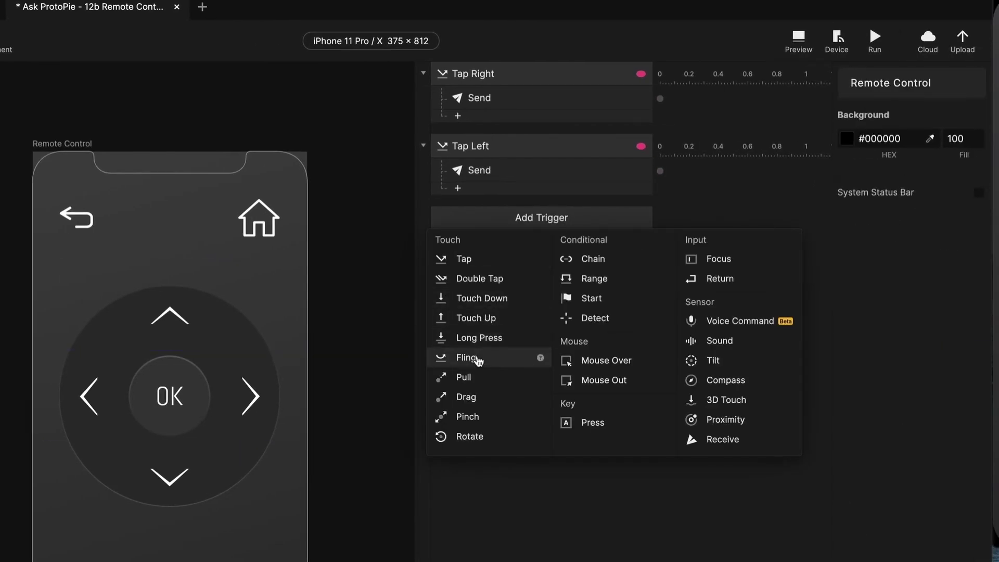
{"action": "left_click", "coordinate": [468, 357]}
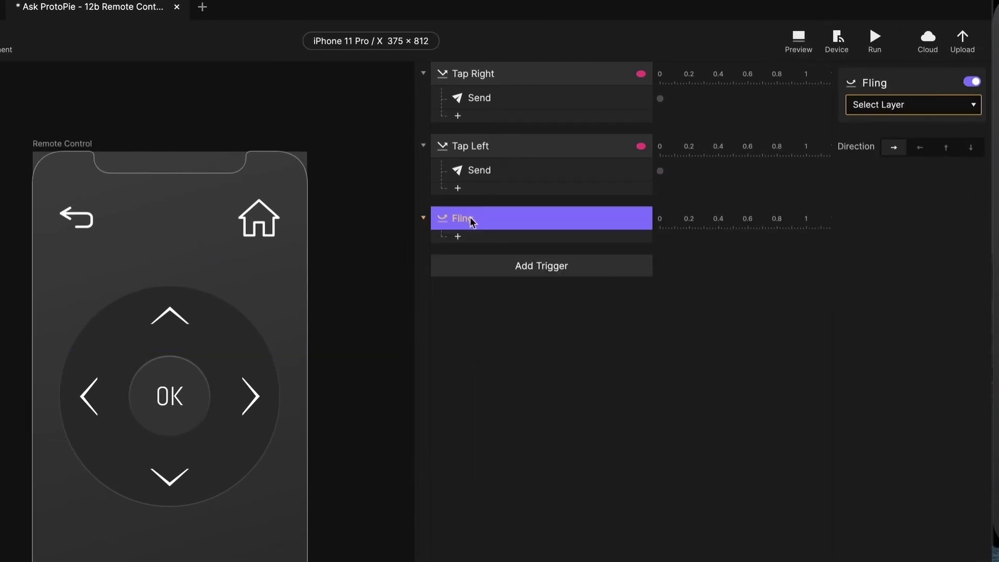
{"action": "left_click", "coordinate": [914, 104]}
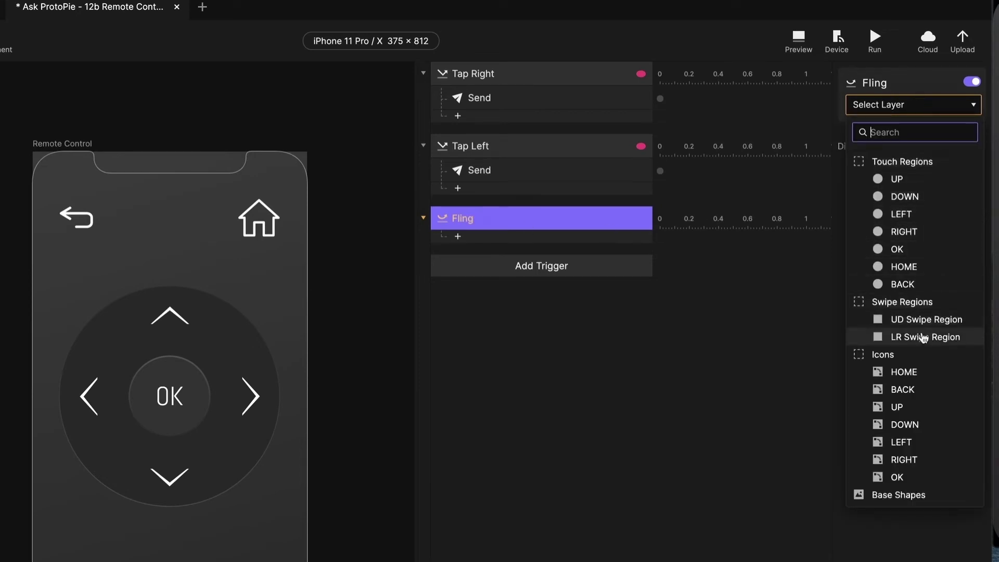
{"action": "left_click", "coordinate": [920, 337]}
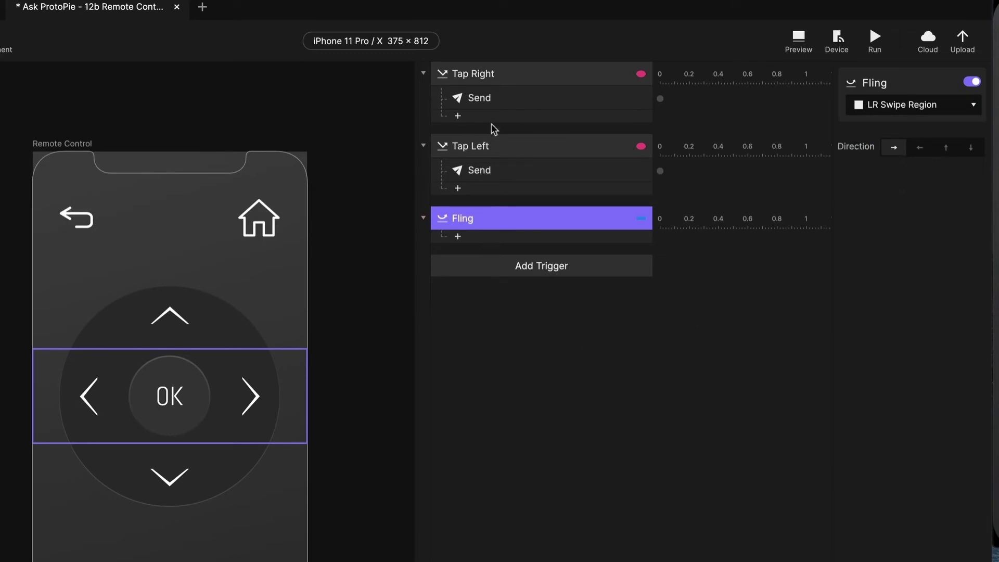
{"action": "left_click", "coordinate": [502, 101]}
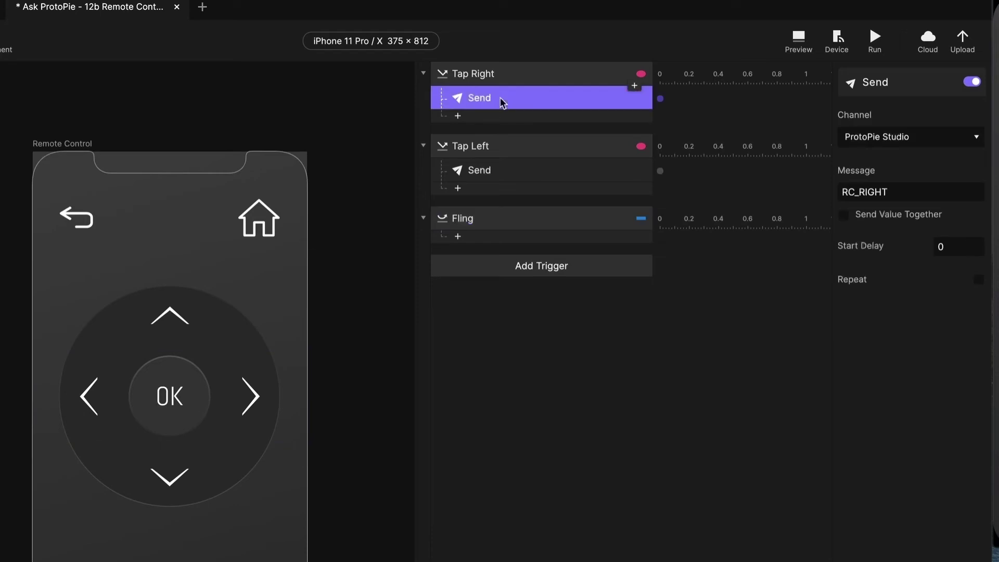
{"action": "left_click", "coordinate": [520, 218]}
{"action": "key", "text": "ctrl+v"}
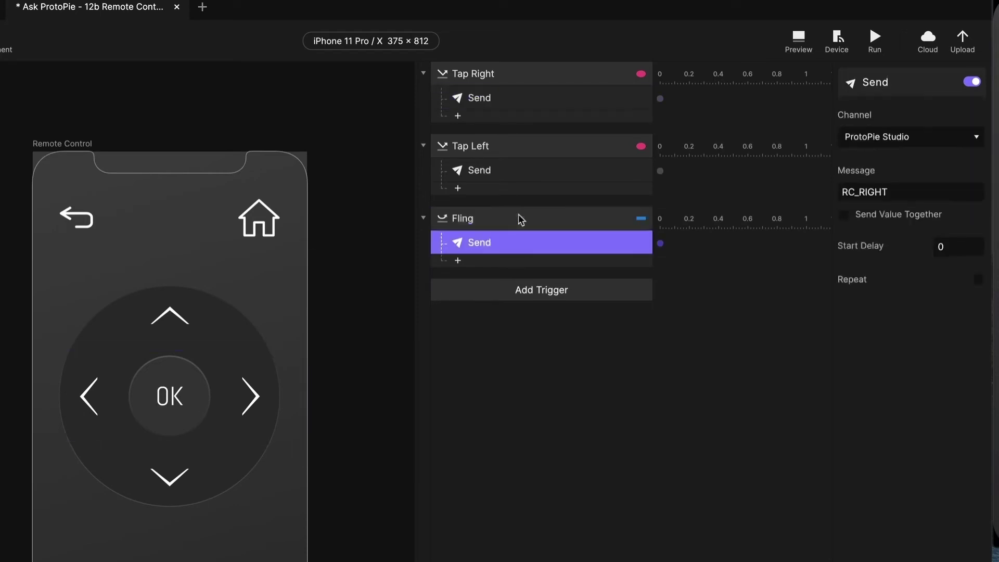
- Add a leftward Fling on LR Swipe Region and paste Tap Left's RC_LEFT Send response under it
{"action": "left_click", "coordinate": [575, 401]}
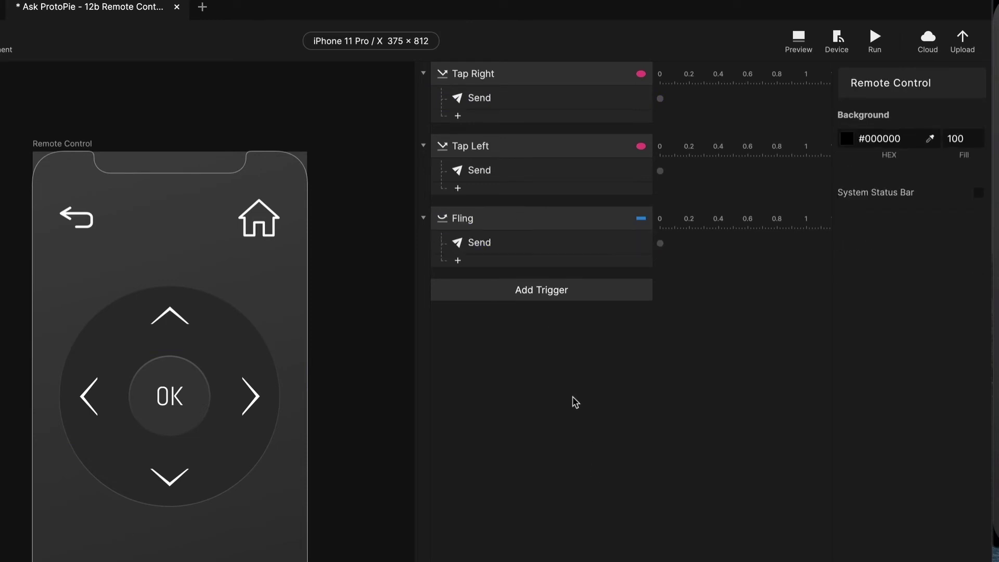
{"action": "left_click", "coordinate": [543, 293]}
{"action": "left_click", "coordinate": [481, 436]}
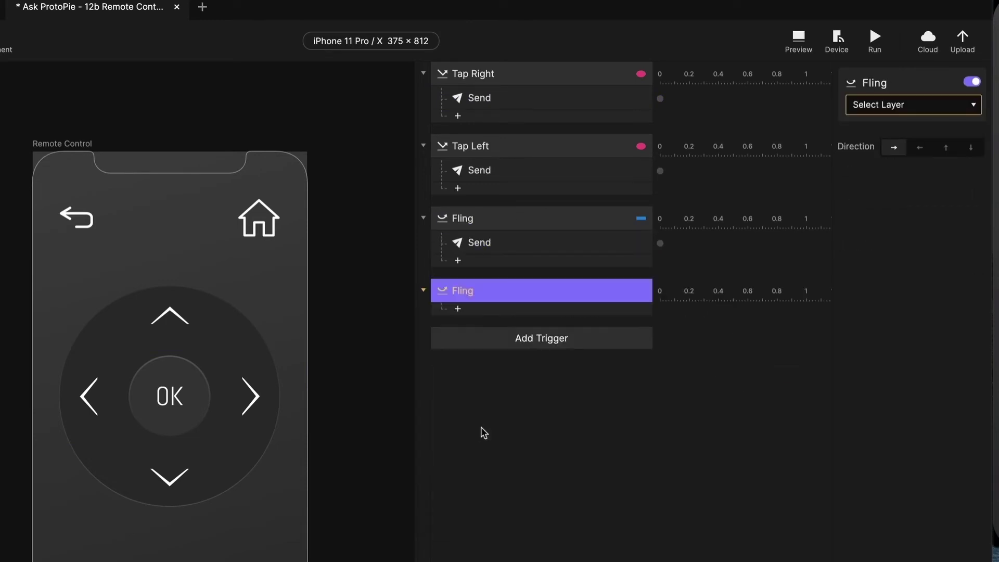
{"action": "left_click", "coordinate": [911, 106]}
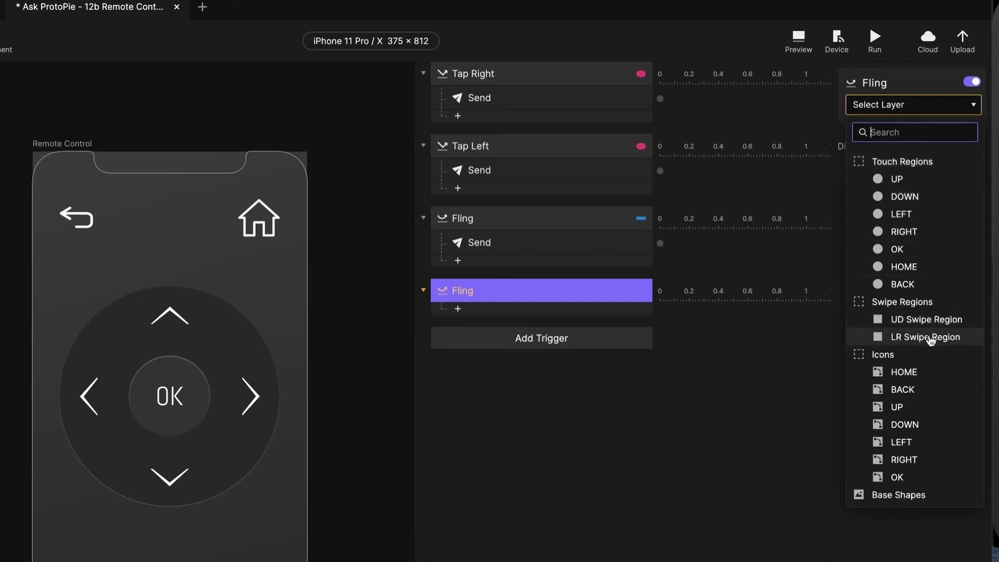
{"action": "left_click", "coordinate": [930, 338]}
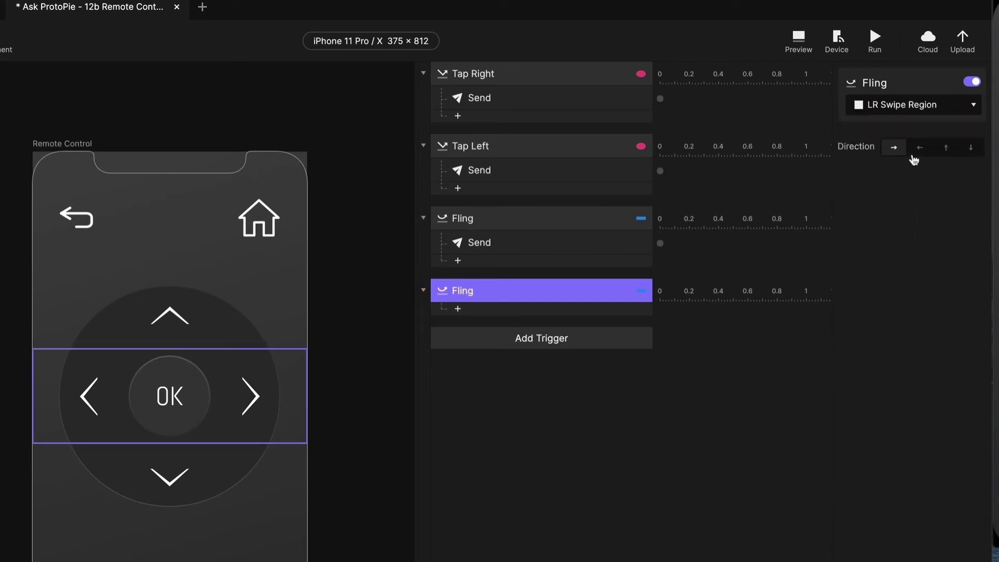
{"action": "left_click", "coordinate": [920, 149]}
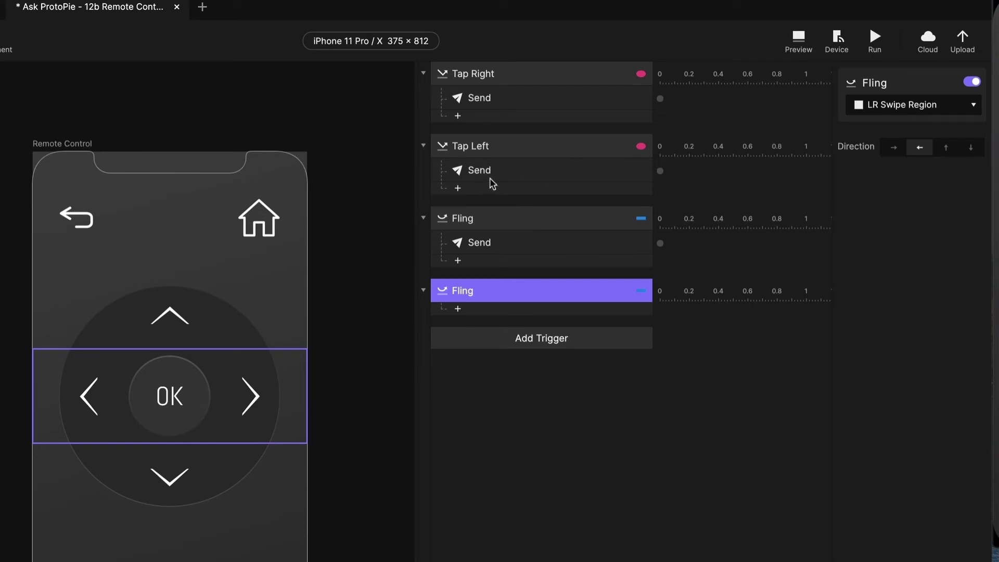
{"action": "left_click", "coordinate": [504, 174]}
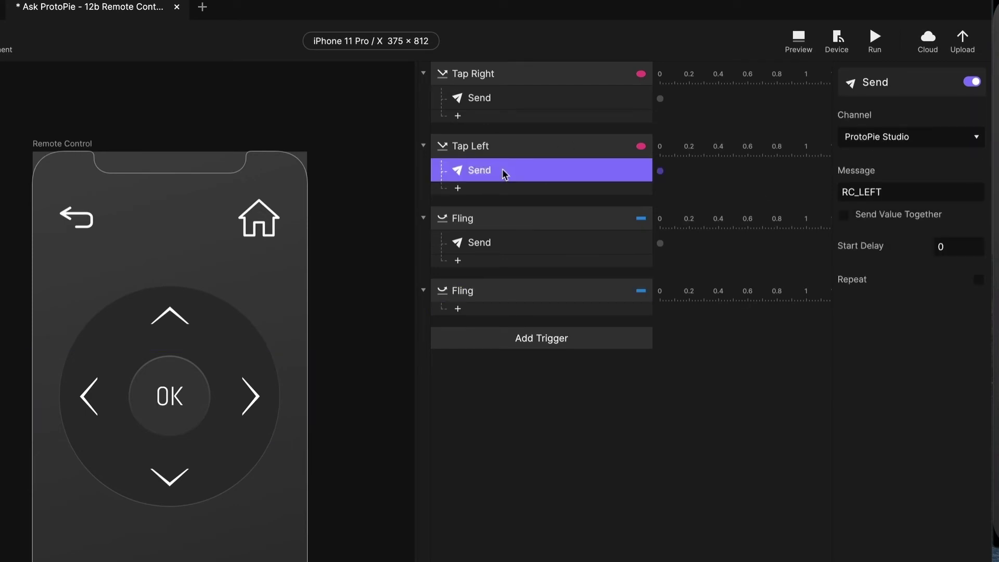
{"action": "left_click", "coordinate": [500, 290]}
{"action": "key", "text": "ctrl+v"}
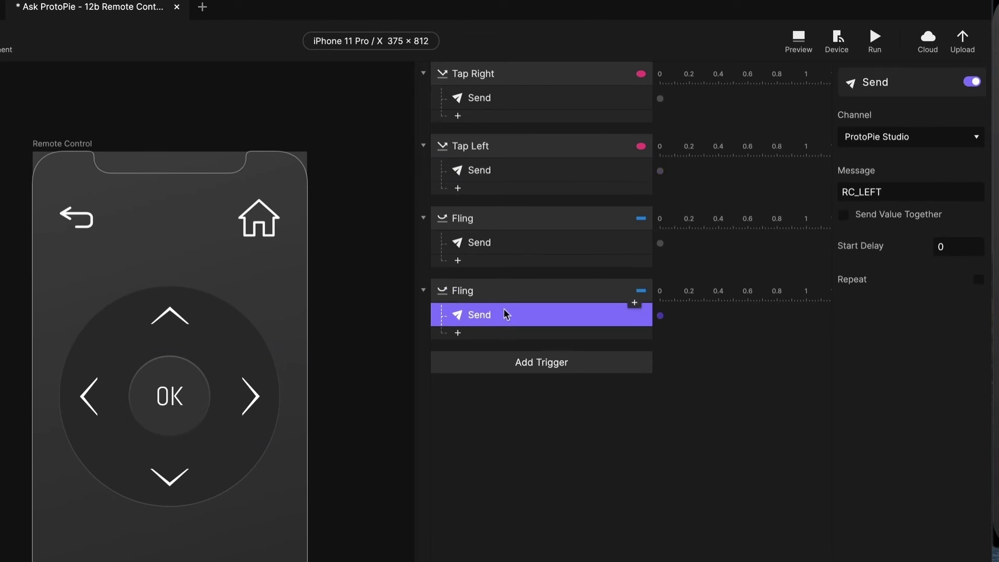
- Verify the fling and Tap Right Send messages, then show the 12a TV Interface pie
{"action": "left_click", "coordinate": [492, 243]}
{"action": "left_click", "coordinate": [489, 108]}
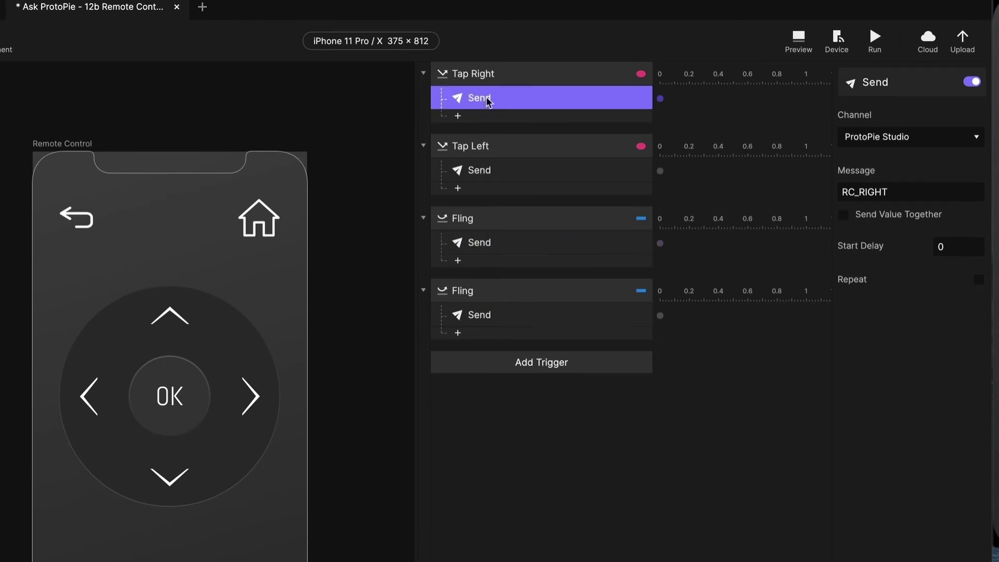
{"action": "left_click", "coordinate": [96, 11]}
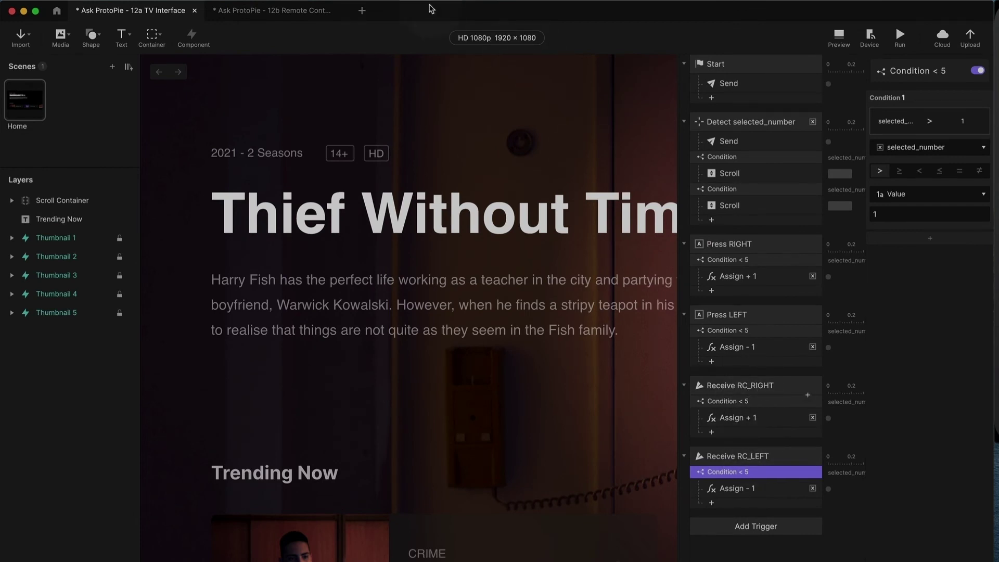
- Run the remote pie and the TV interface preview, shrinking the preview window beside the remote
{"action": "left_click", "coordinate": [279, 9]}
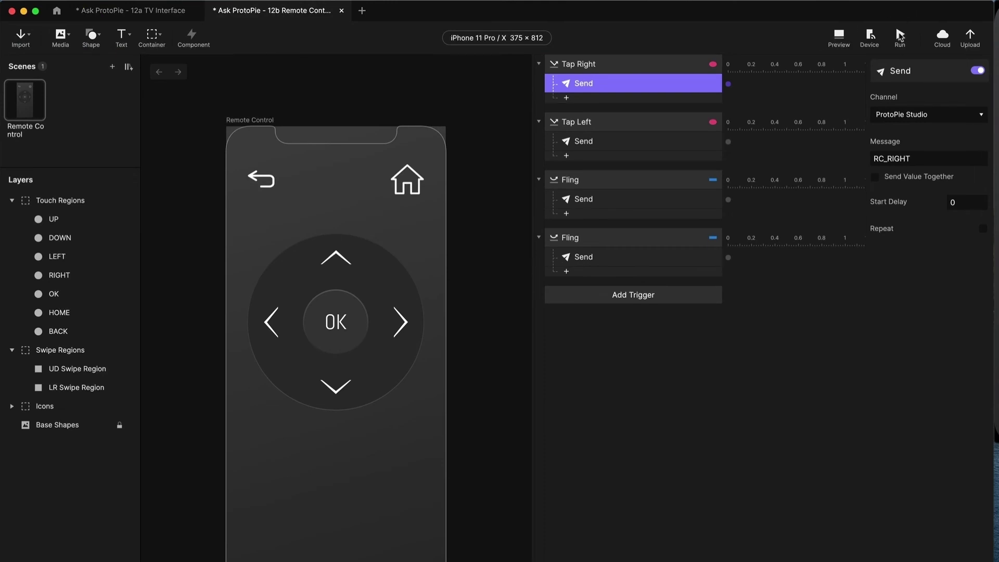
{"action": "left_click", "coordinate": [162, 15]}
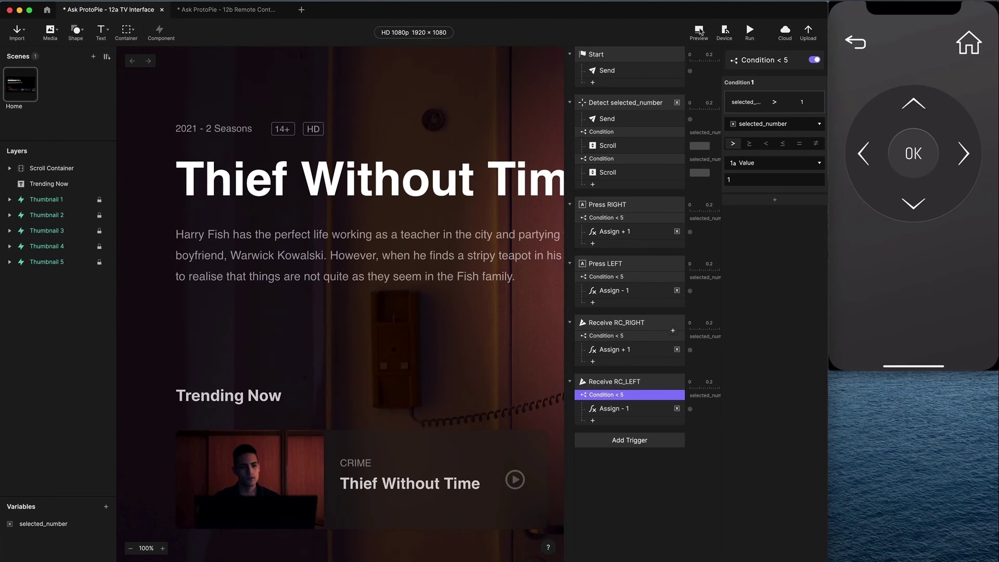
{"action": "left_click", "coordinate": [698, 31]}
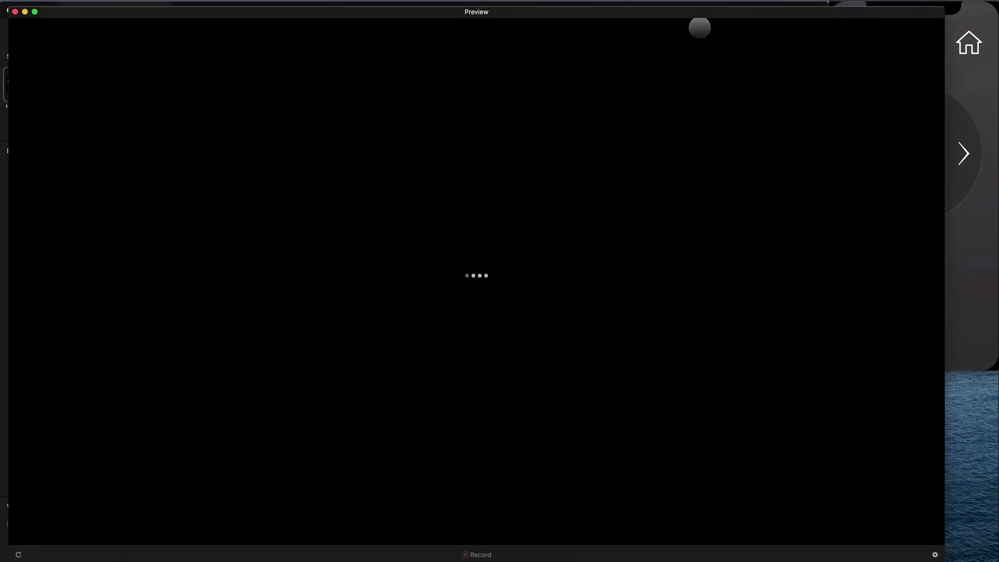
{"action": "left_click_drag", "start_coordinate": [945, 560], "coordinate": [825, 488]}
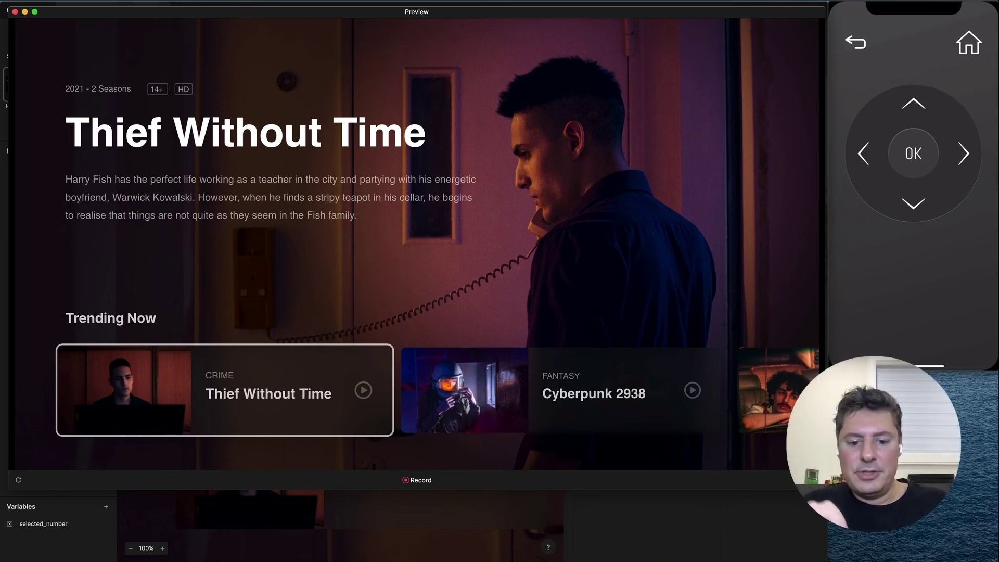
- Test the remote's Left and Right taps, which don't move the TV thumbnails yet
{"action": "key", "text": "Left"}
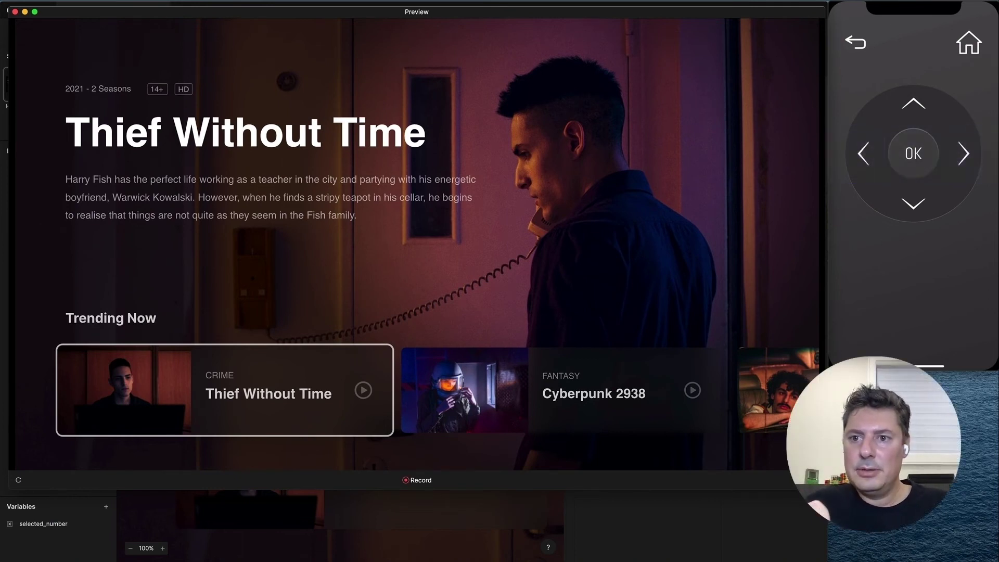
{"action": "key", "text": "Left"}
{"action": "key", "text": "Right"}
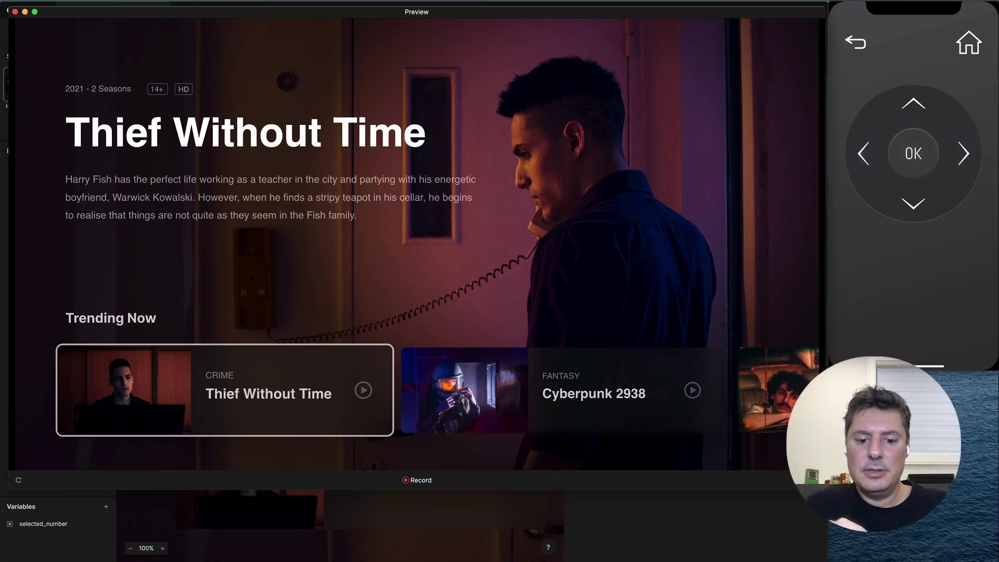
{"action": "key", "text": "Left"}
{"action": "key", "text": "Right"}
{"action": "key", "text": "Right"}
{"action": "key", "text": "Left"}
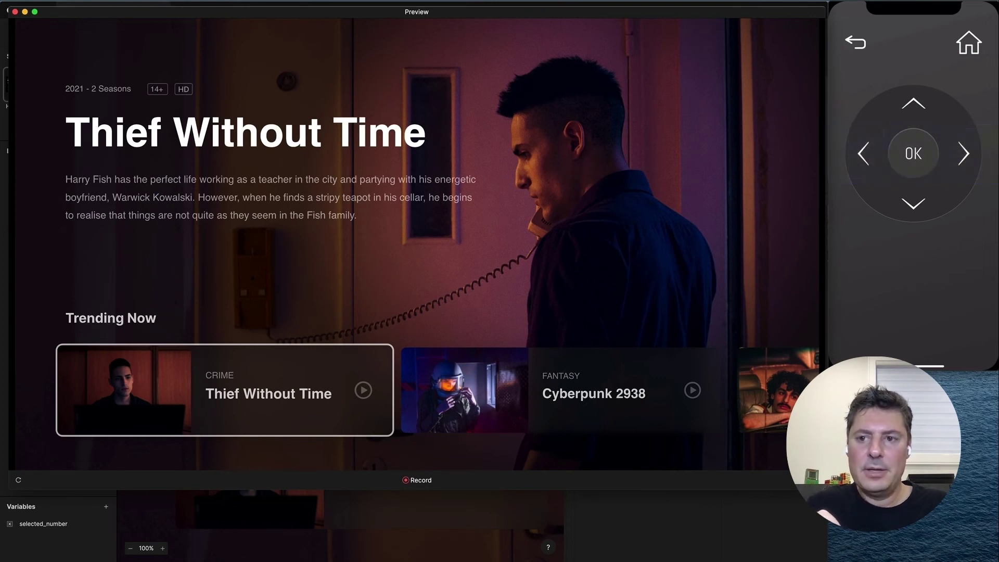
- Enable Make Lower Layers Touchable on the 12b Touch Regions group and rerun the remote
{"action": "left_click", "coordinate": [15, 11]}
{"action": "left_click", "coordinate": [228, 11]}
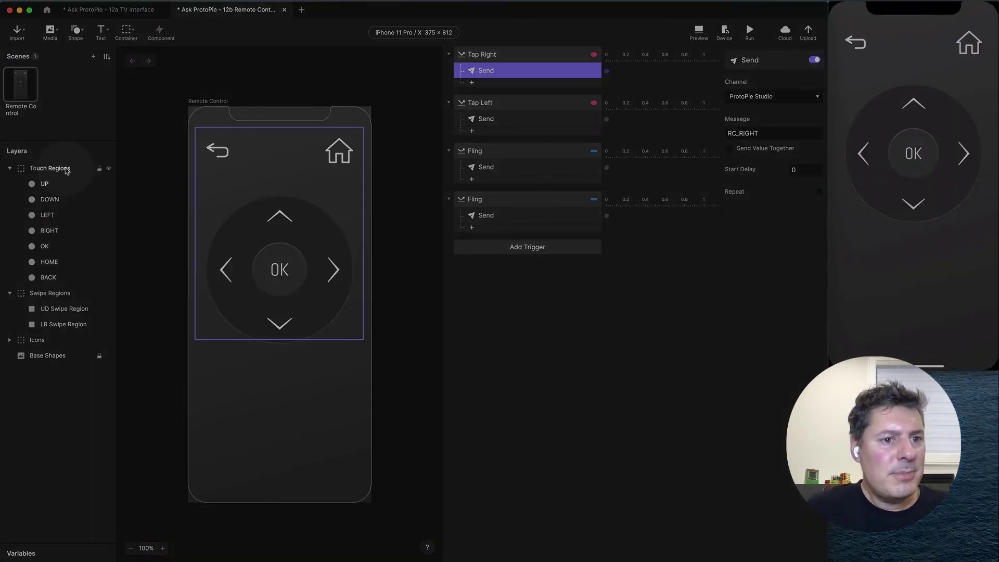
{"action": "left_click", "coordinate": [67, 170]}
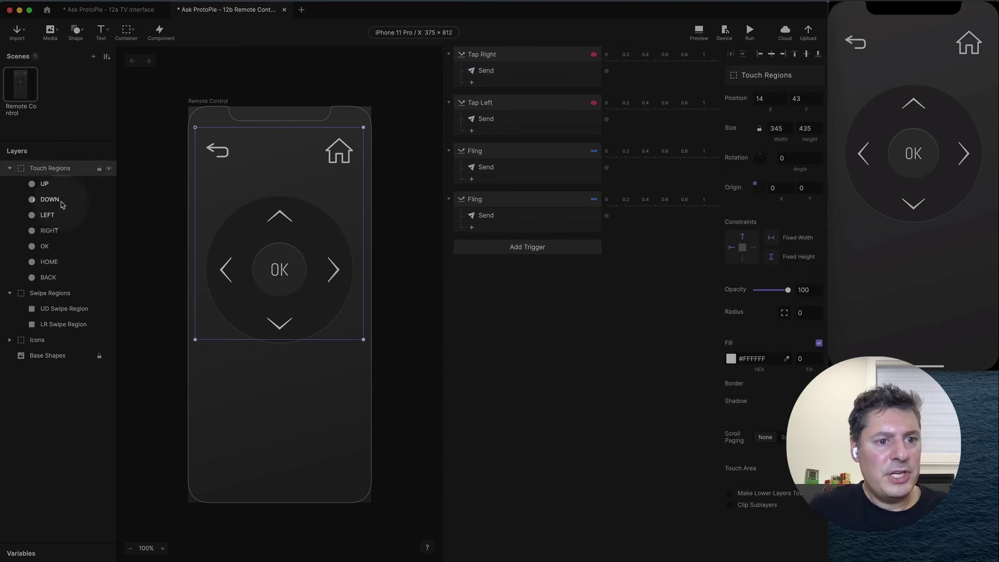
{"action": "left_click", "coordinate": [66, 293]}
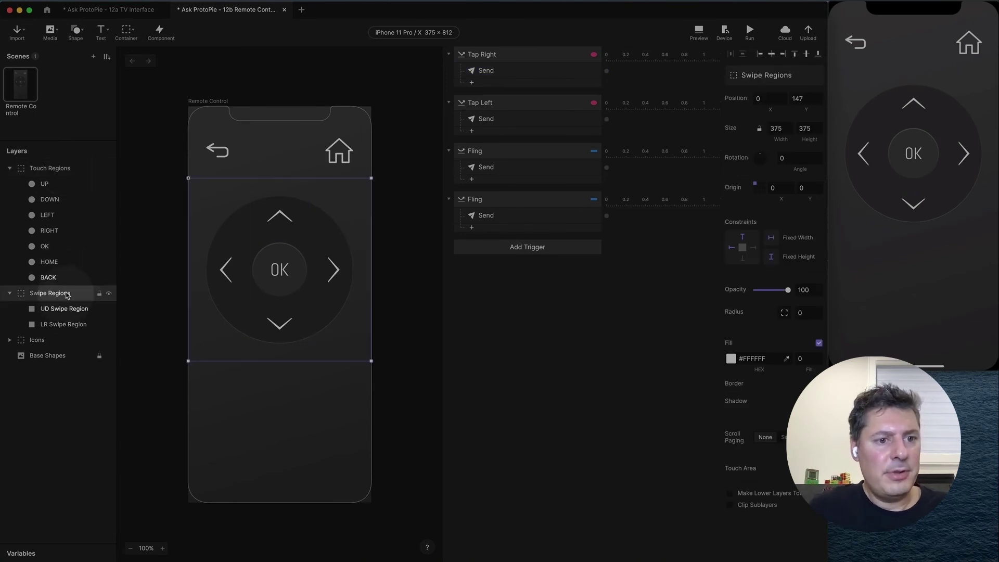
{"action": "left_click", "coordinate": [69, 169]}
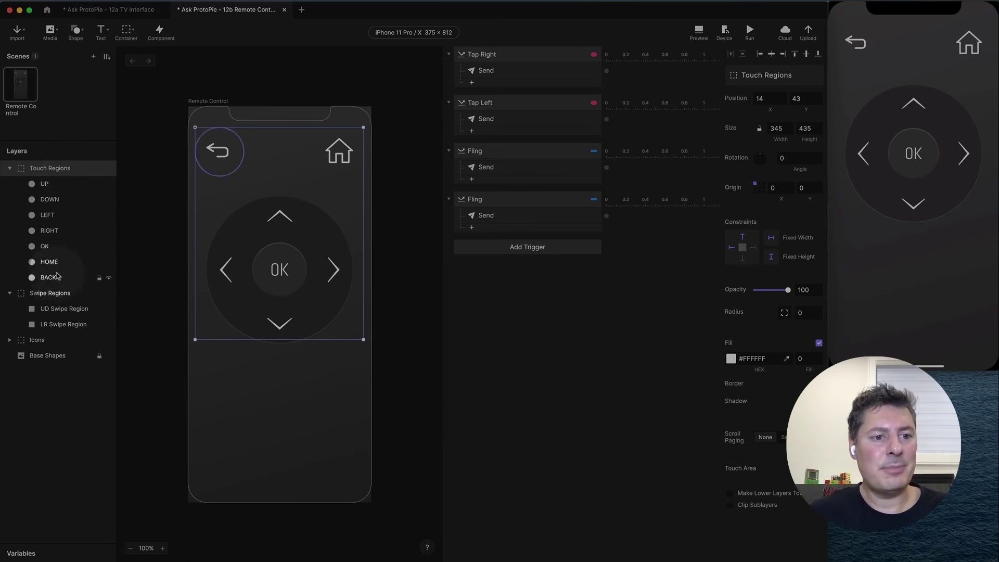
{"action": "left_click", "coordinate": [60, 294]}
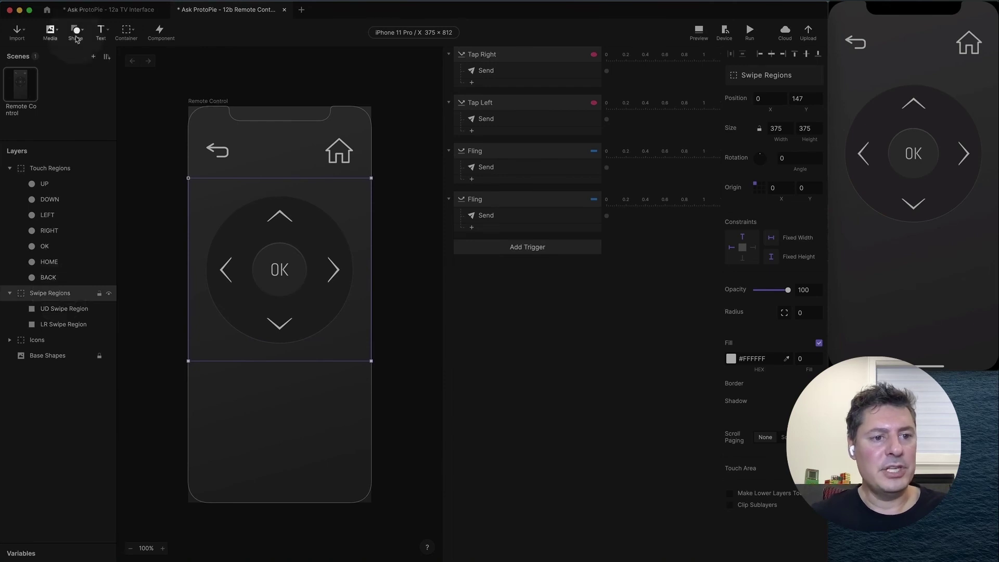
{"action": "left_click", "coordinate": [59, 168]}
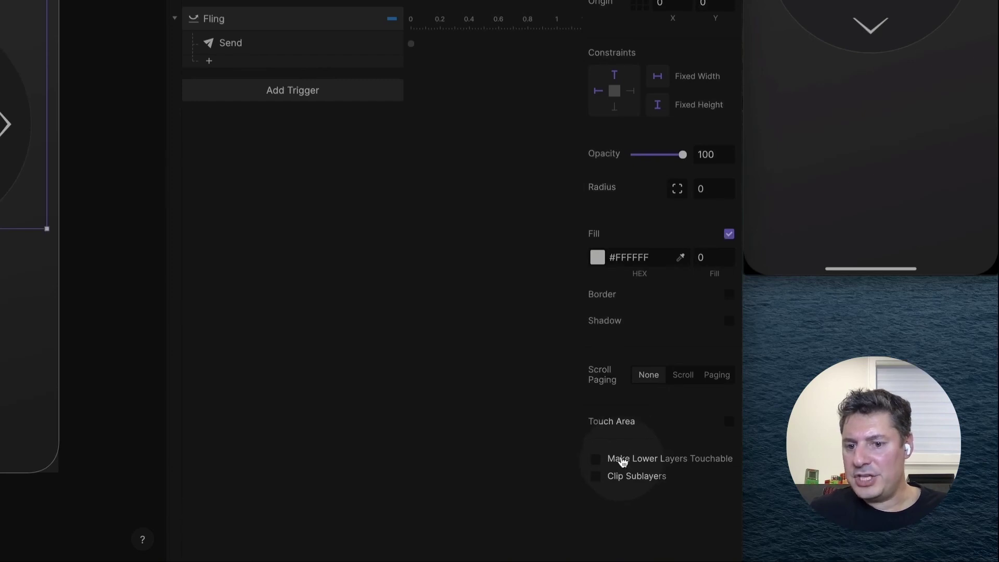
{"action": "left_click", "coordinate": [623, 463]}
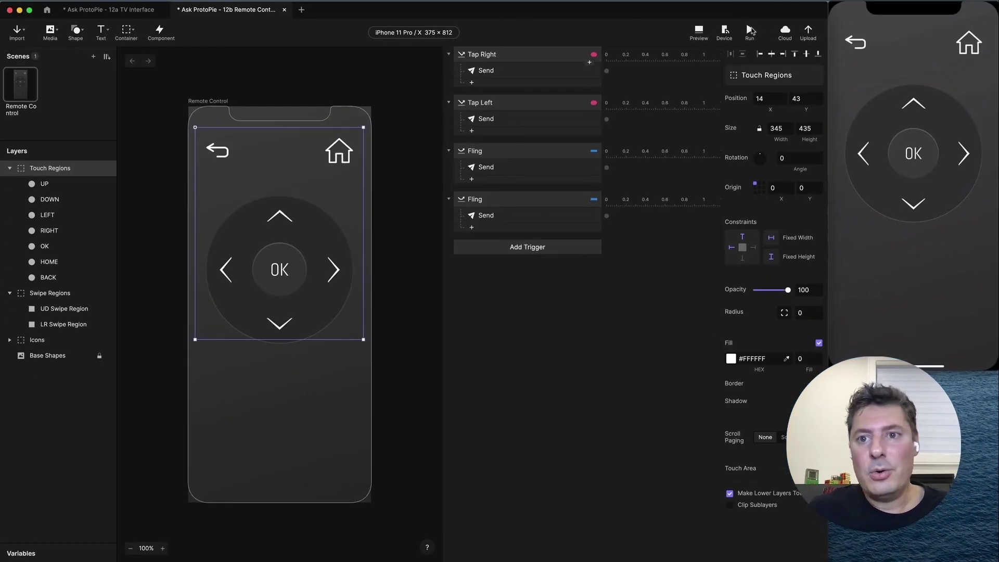
{"action": "left_click", "coordinate": [751, 31]}
- Preview the 12a TV pie and move focus between Cyberpunk 2938, En Route and Mind Reader
{"action": "left_click", "coordinate": [89, 14]}
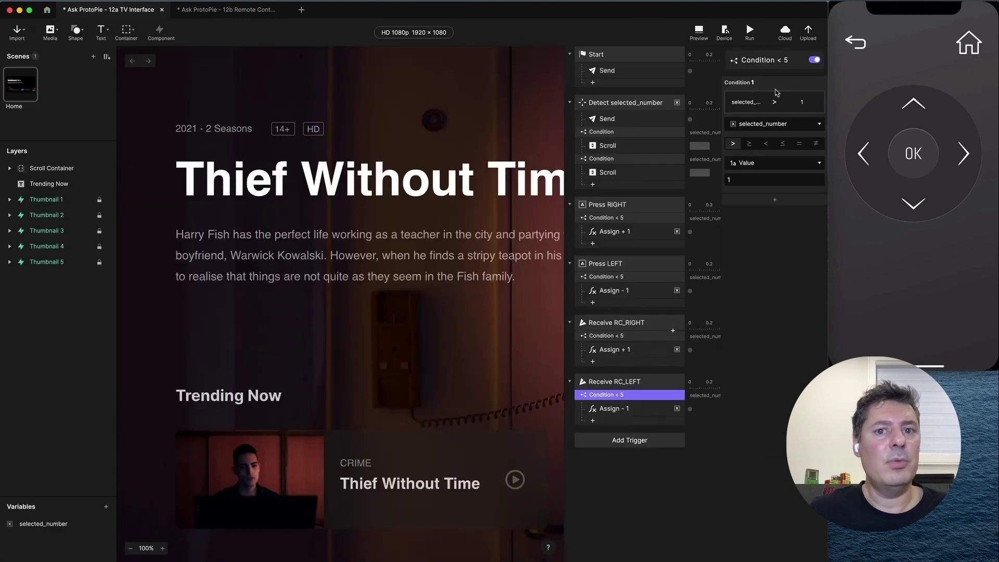
{"action": "left_click", "coordinate": [698, 33]}
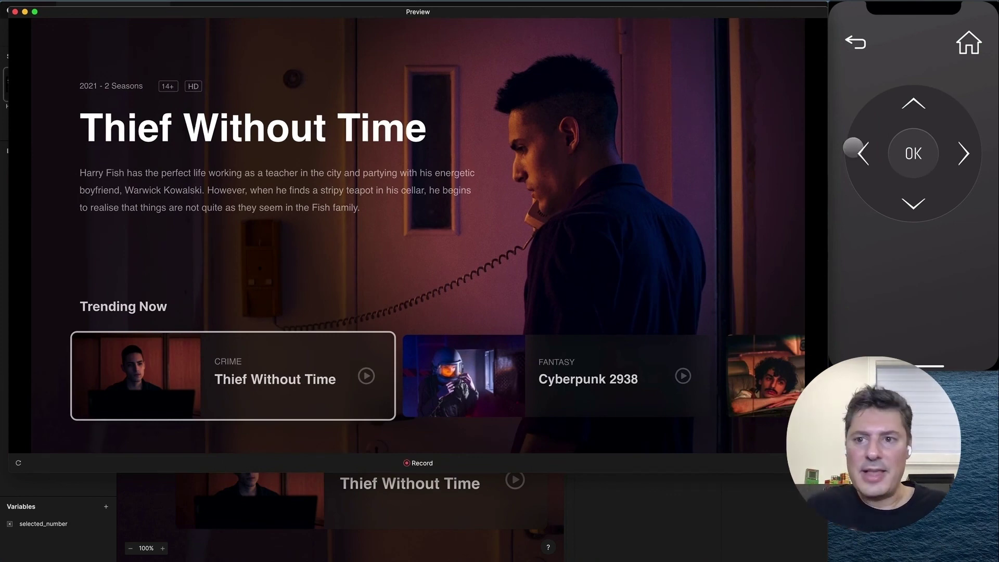
{"action": "key", "text": "Right"}
{"action": "key", "text": "Right"}
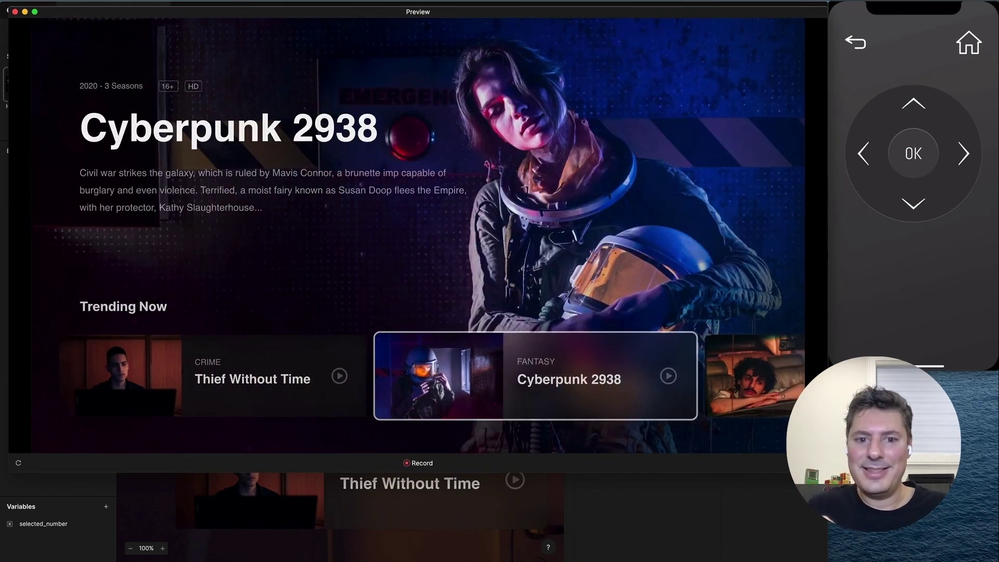
{"action": "key", "text": "Right"}
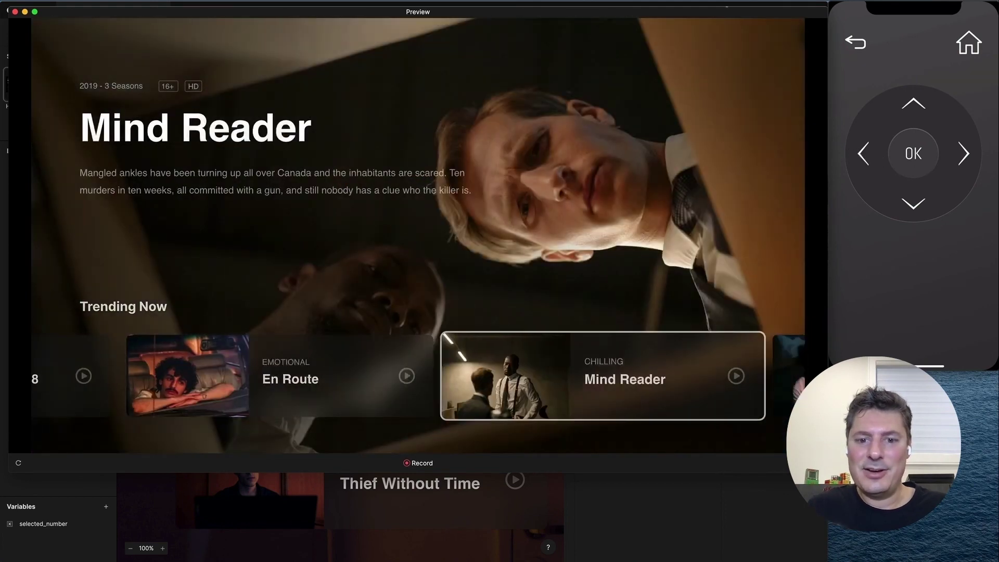
{"action": "key", "text": "Left"}
{"action": "key", "text": "Left"}
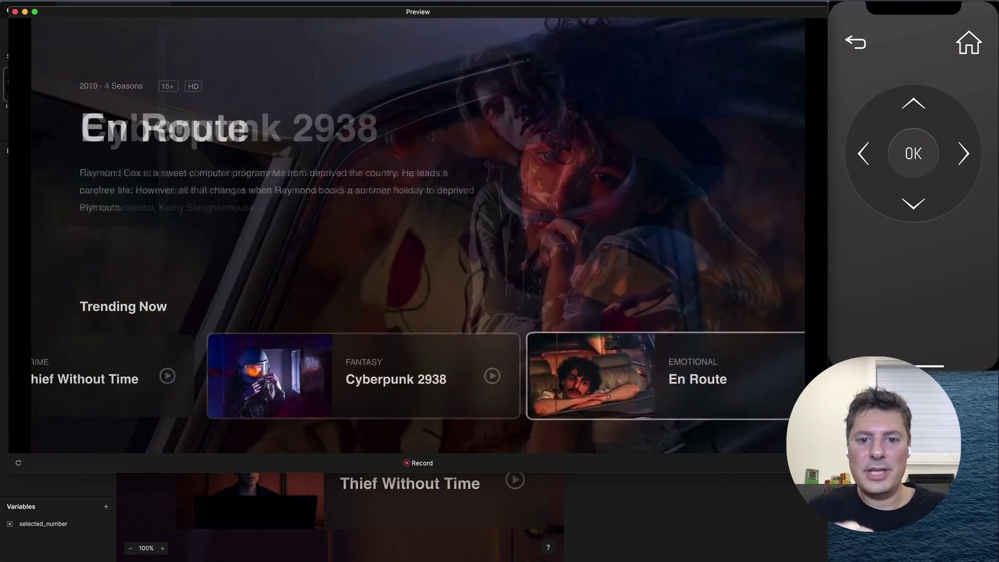
{"action": "key", "text": "Left"}
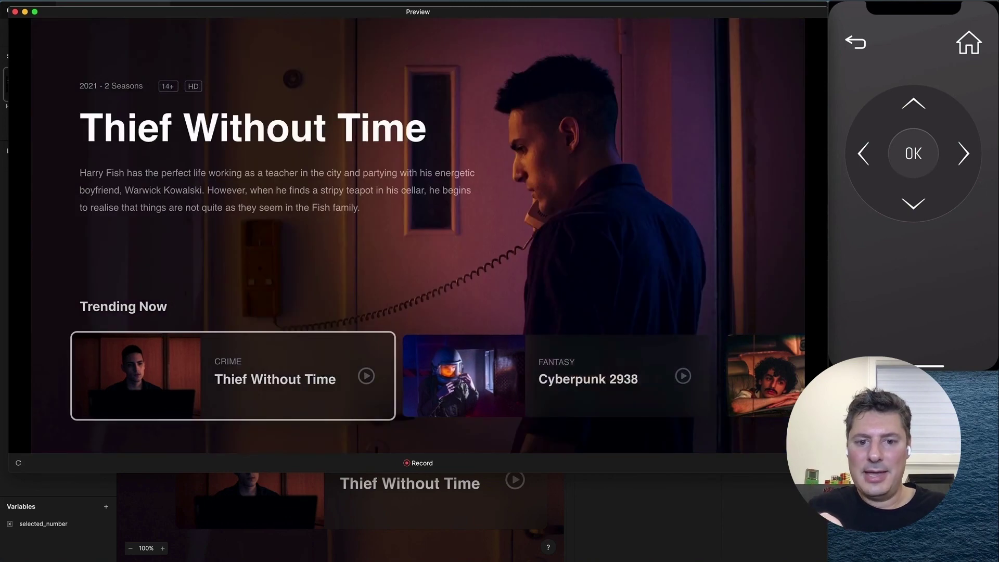
{"action": "key", "text": "Right"}
{"action": "key", "text": "Right"}
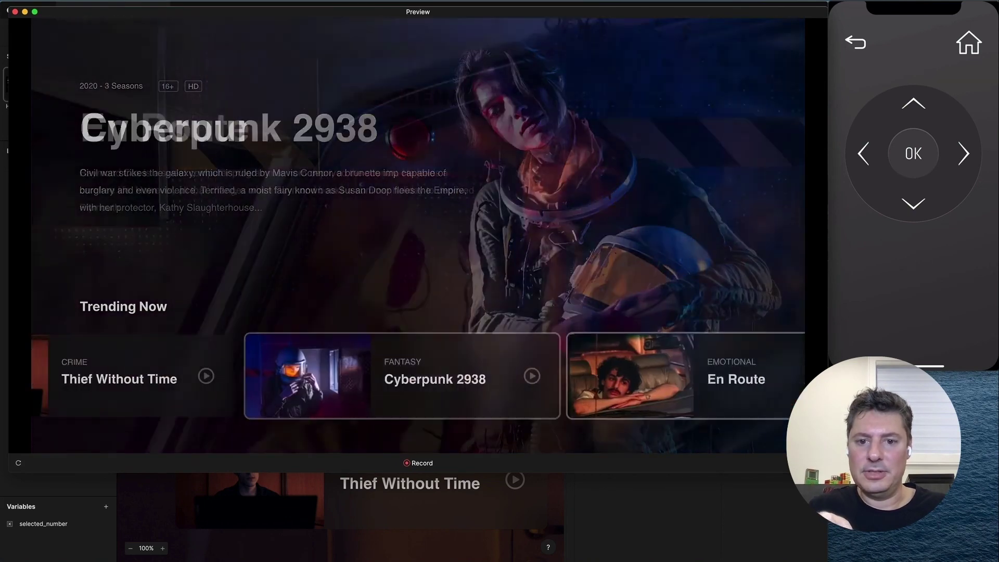
{"action": "key", "text": "Right"}
{"action": "key", "text": "Left"}
{"action": "key", "text": "Left"}
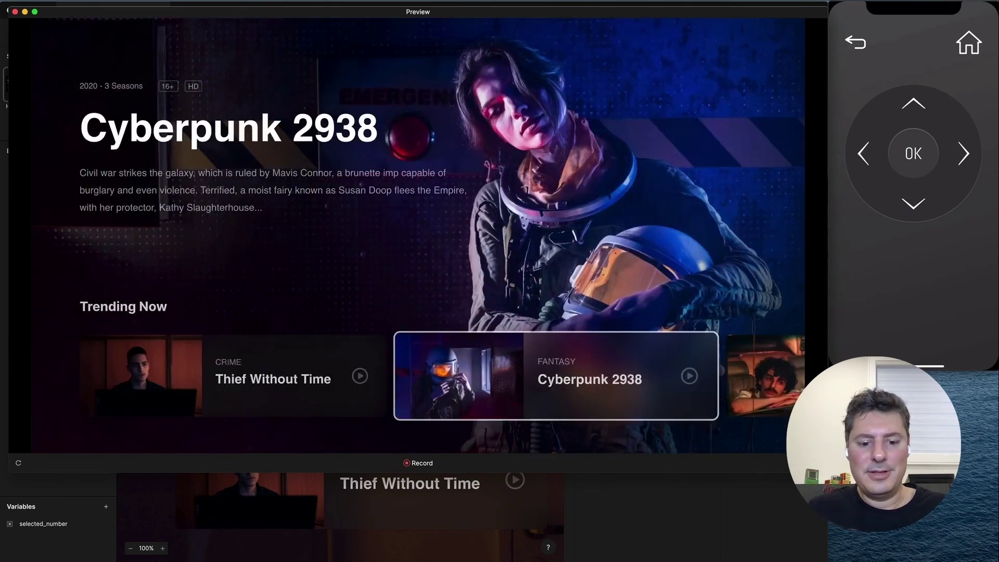
{"action": "key", "text": "Left"}
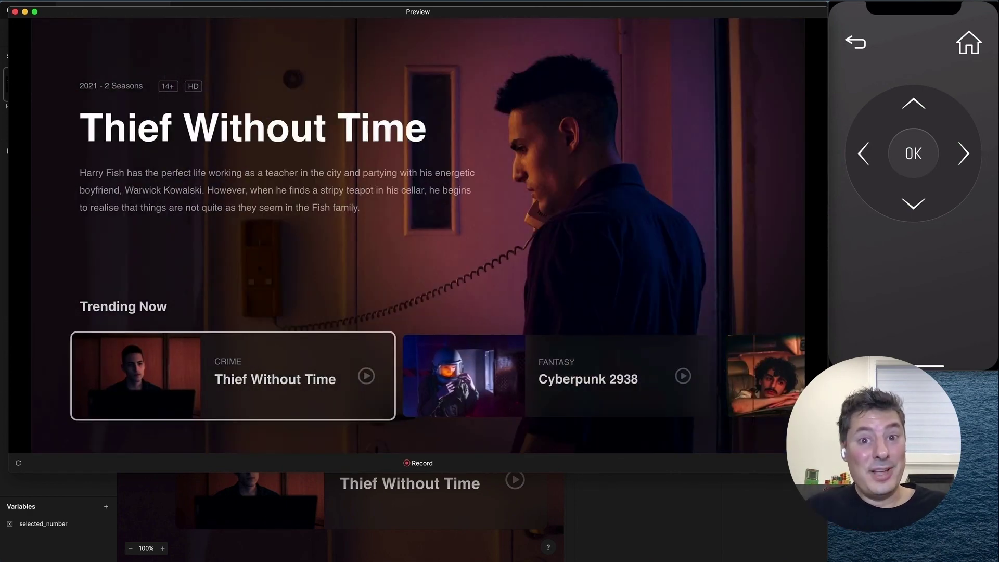